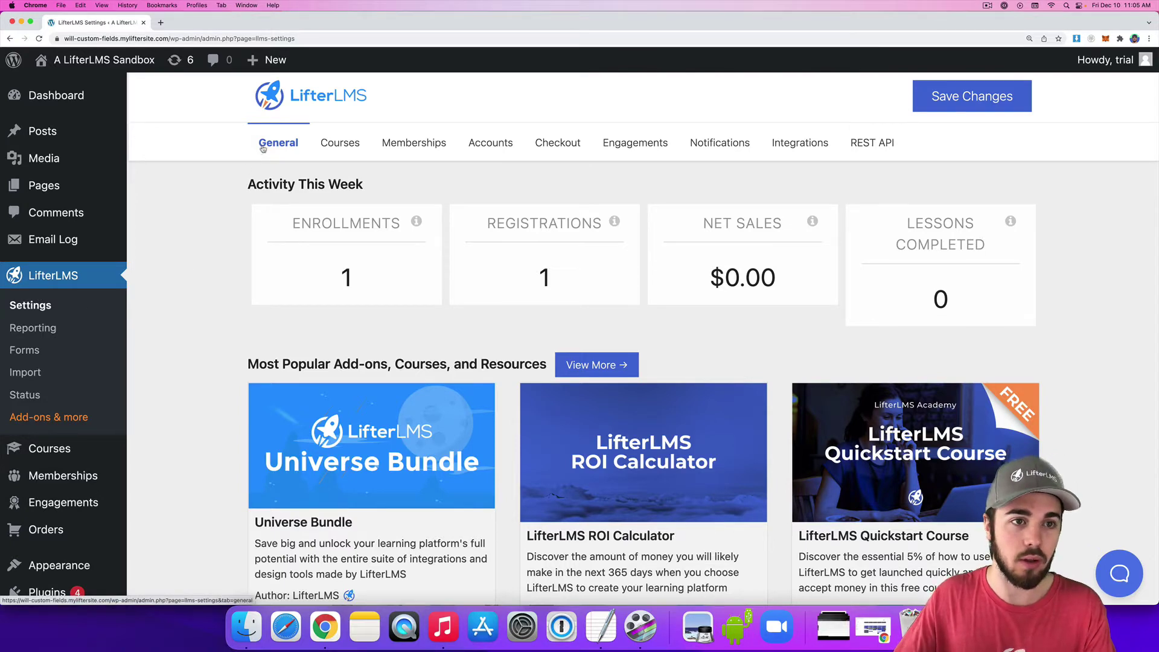
- Tick Content Protection in LifterLMS General Settings and save the changes
scroll(266, 238, down, 5)
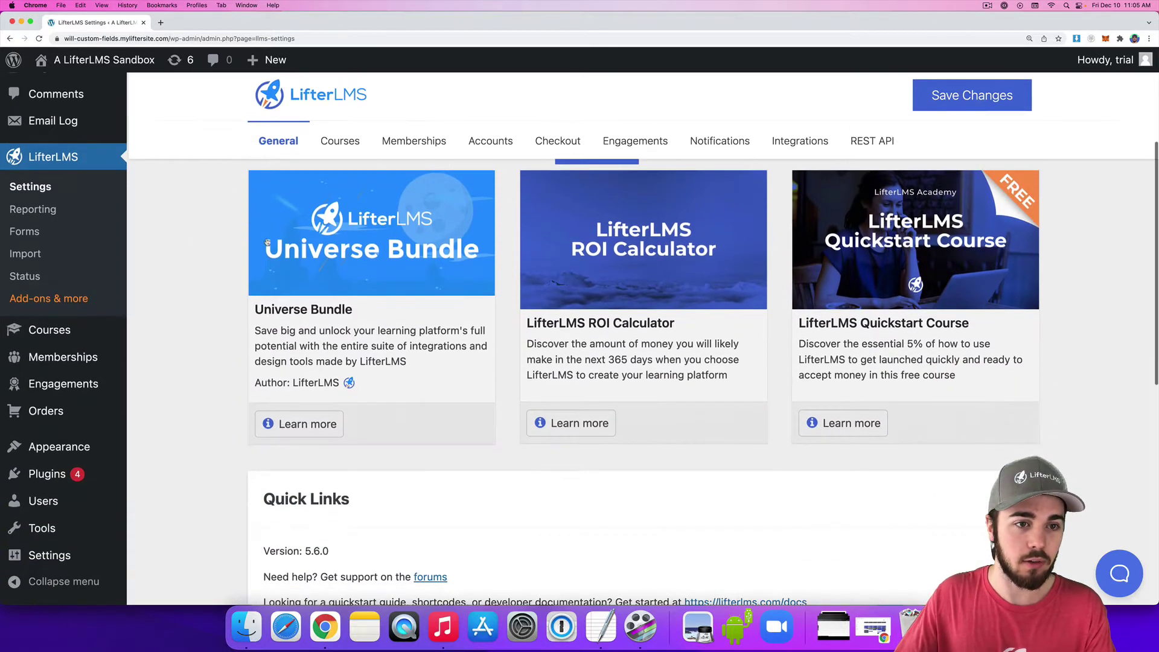
scroll(266, 242, down, 8)
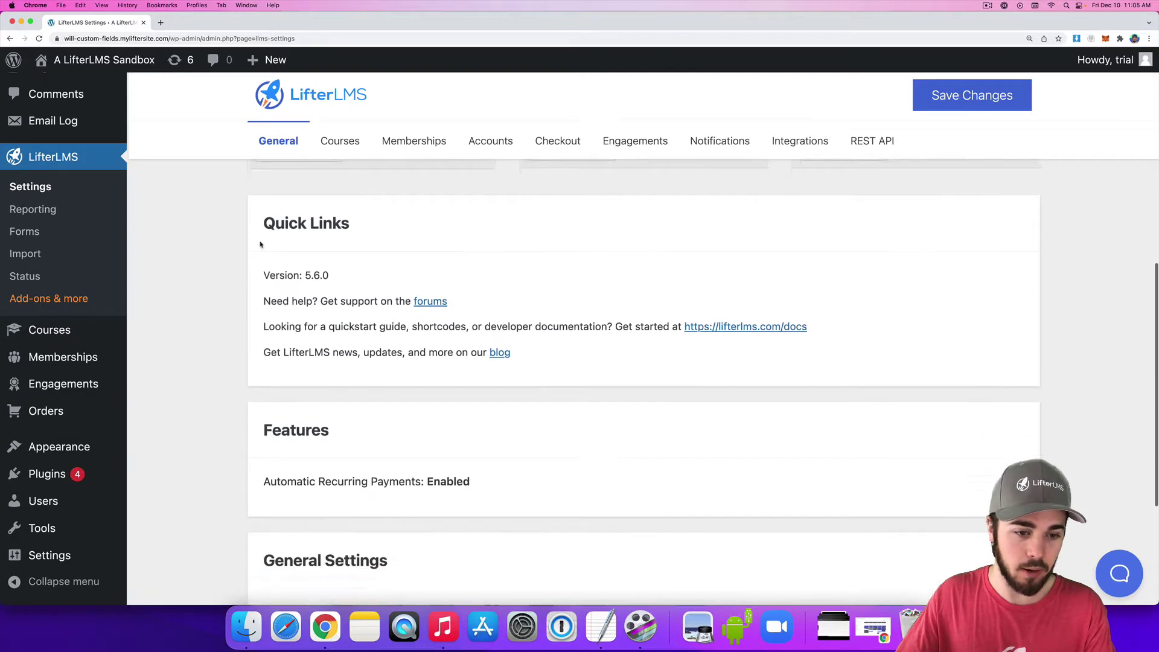
scroll(260, 244, down, 2)
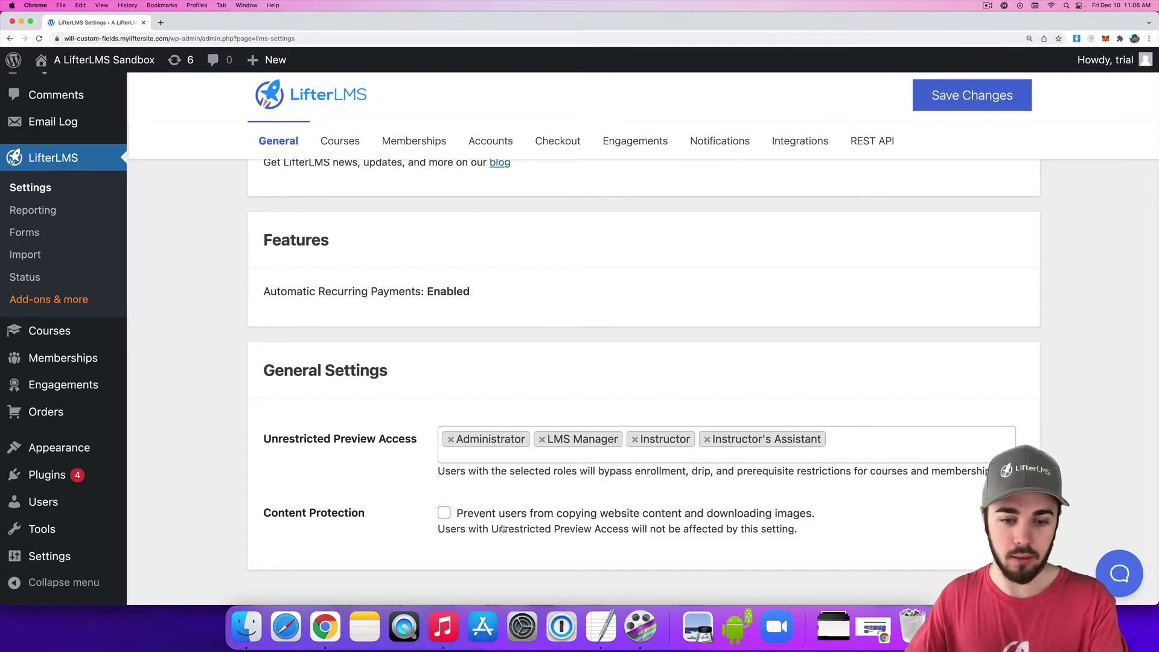
click(444, 513)
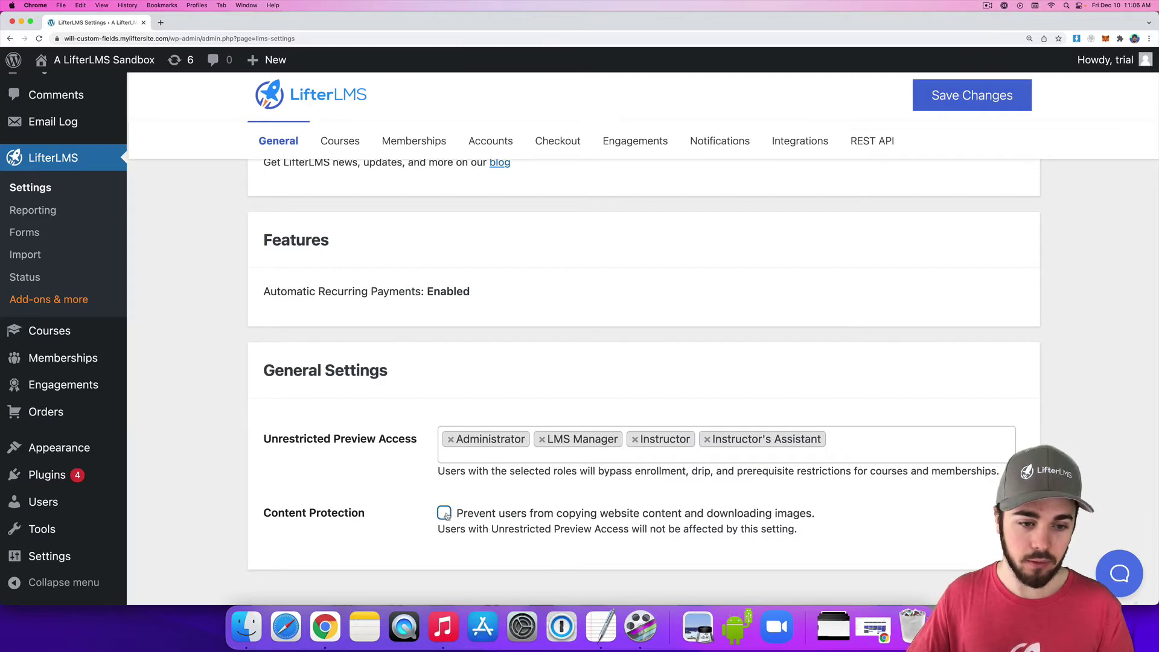
click(928, 99)
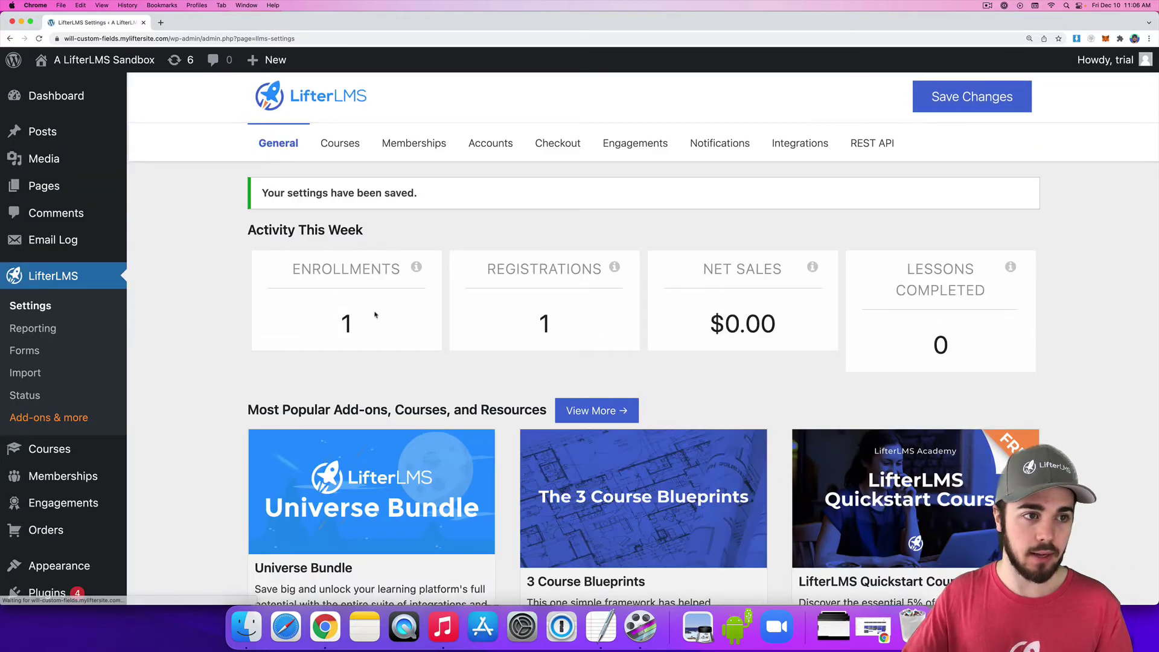
- As admin, copy the LifterLMS Quickstart Course title and paste it into TextEdit
click(82, 451)
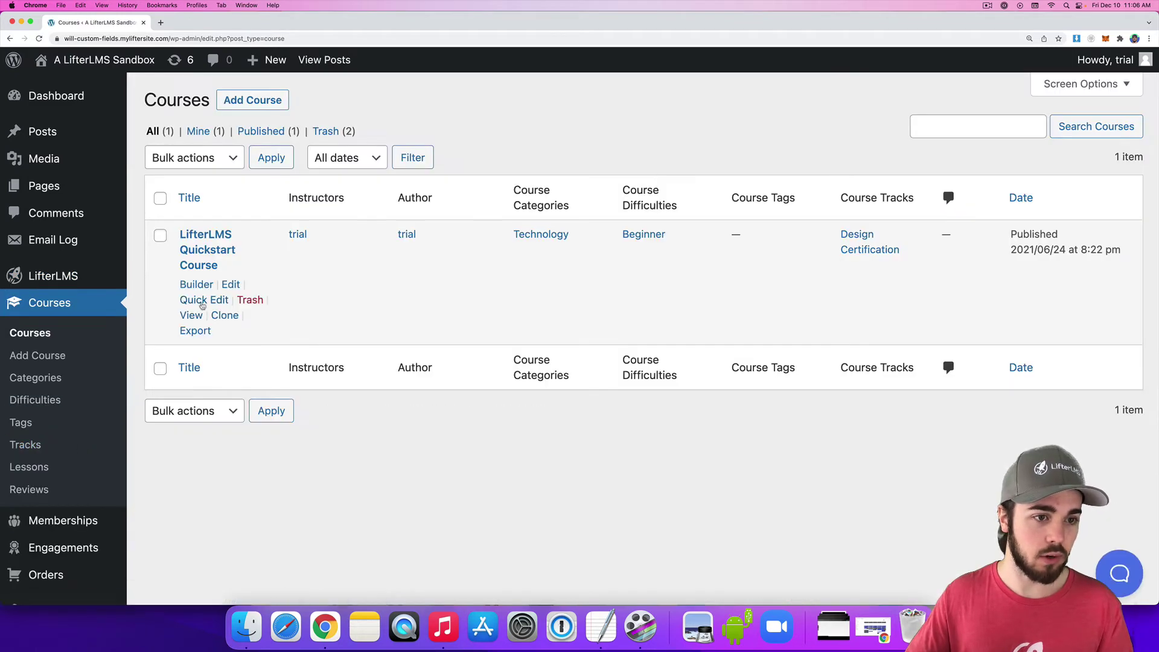
click(192, 315)
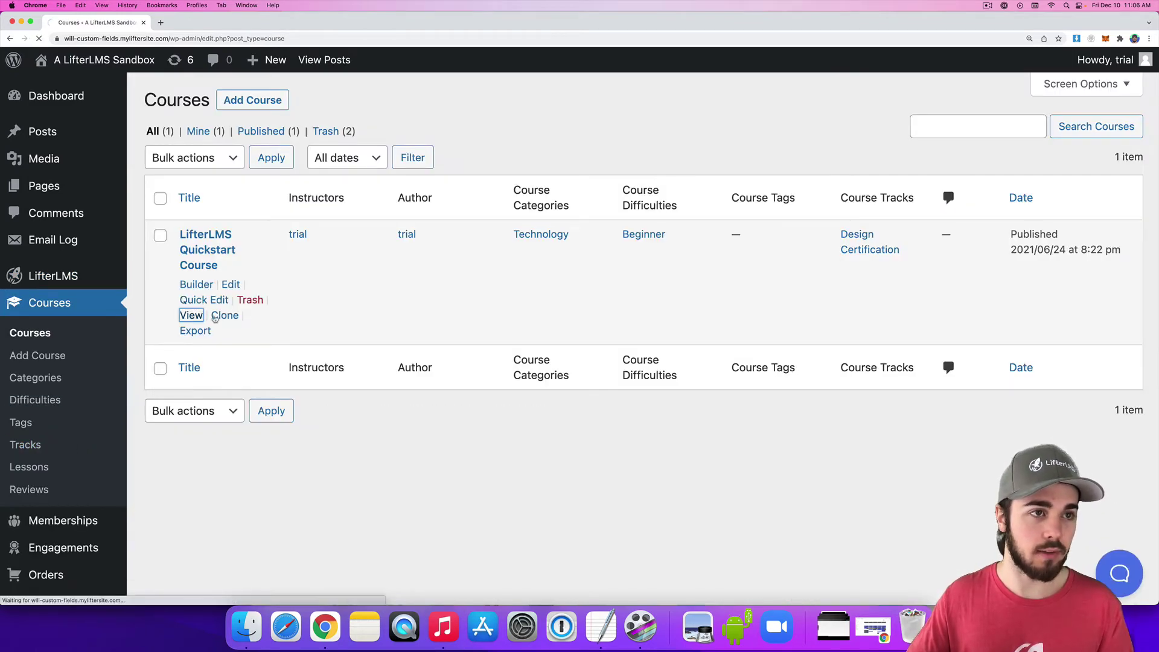
scroll(428, 285, down, 5)
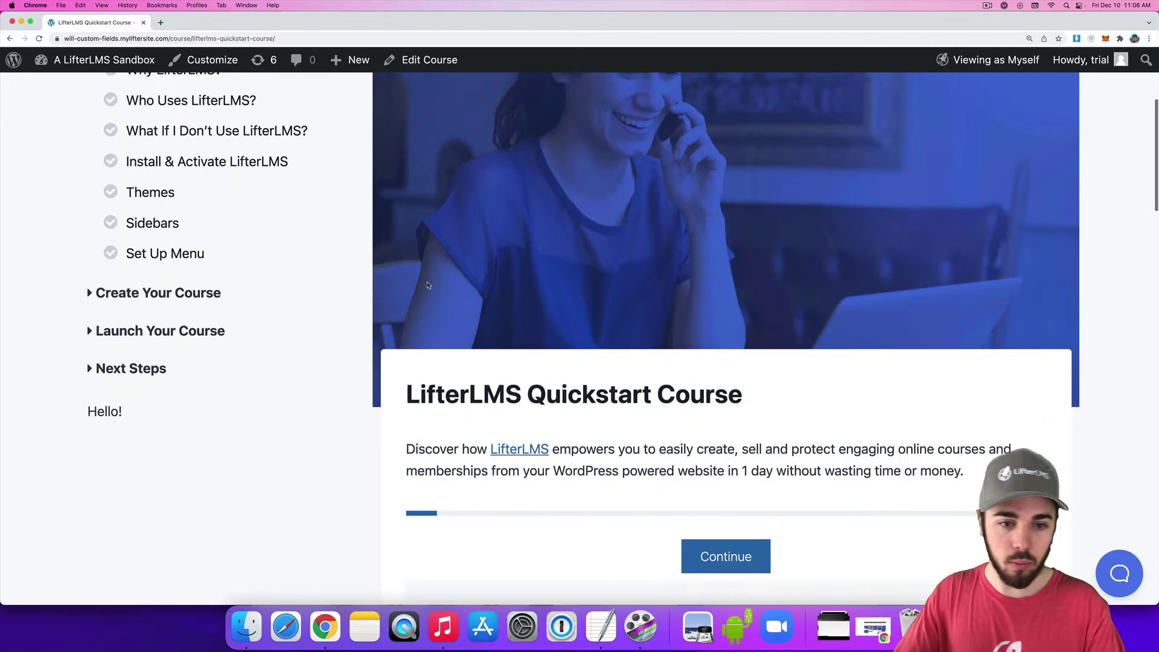
drag(403, 386, 742, 435)
key(super+c)
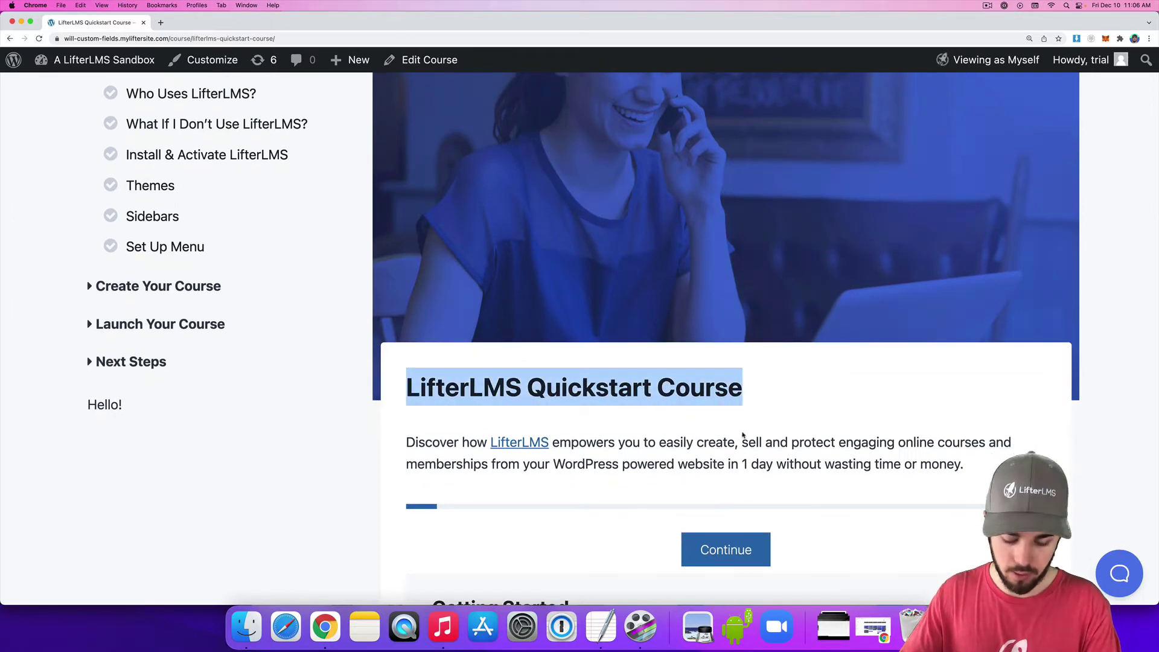
click(589, 626)
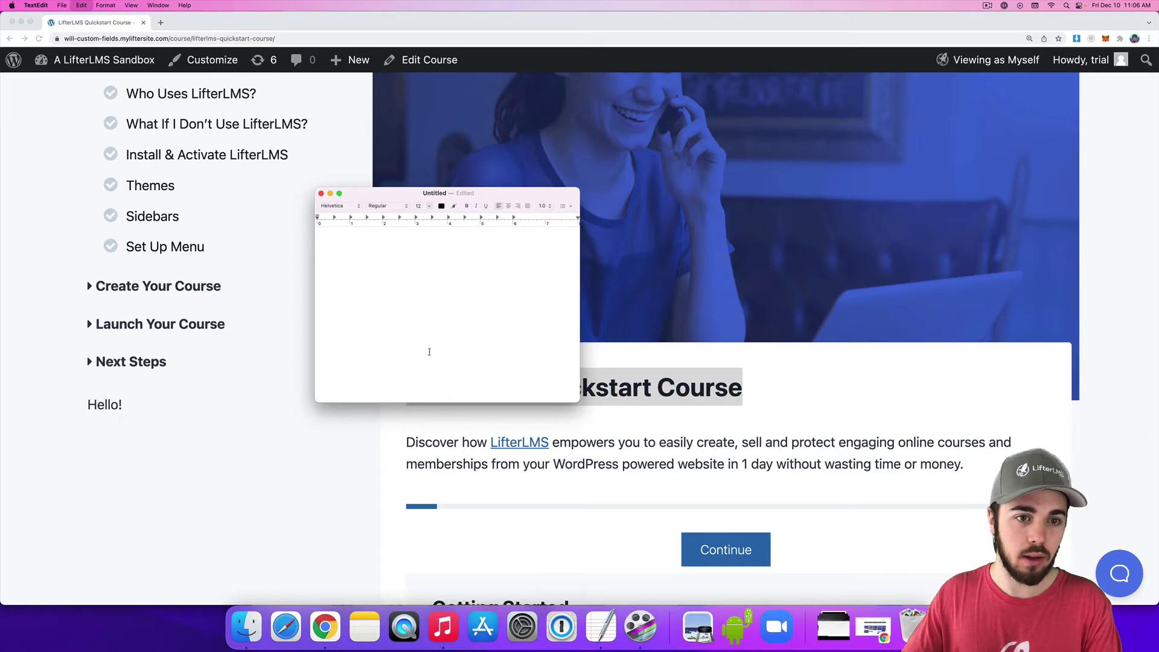
key(super+v)
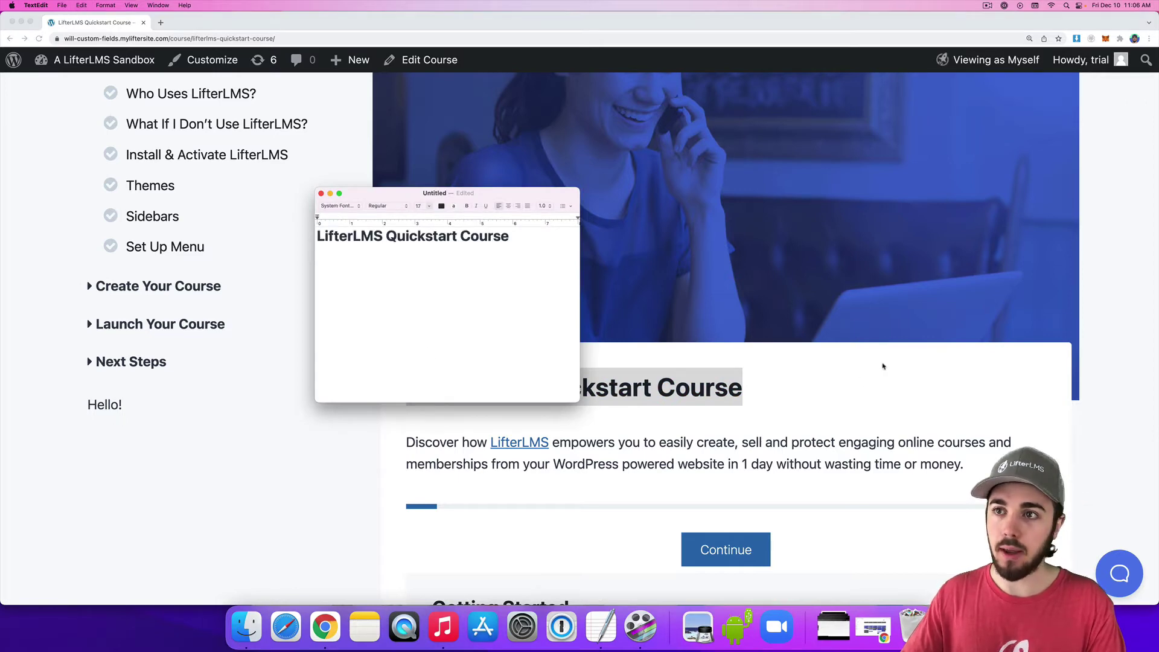
- Clear the pasted title in TextEdit and copy the course page's web address
key(super+a)
key(BackSpace)
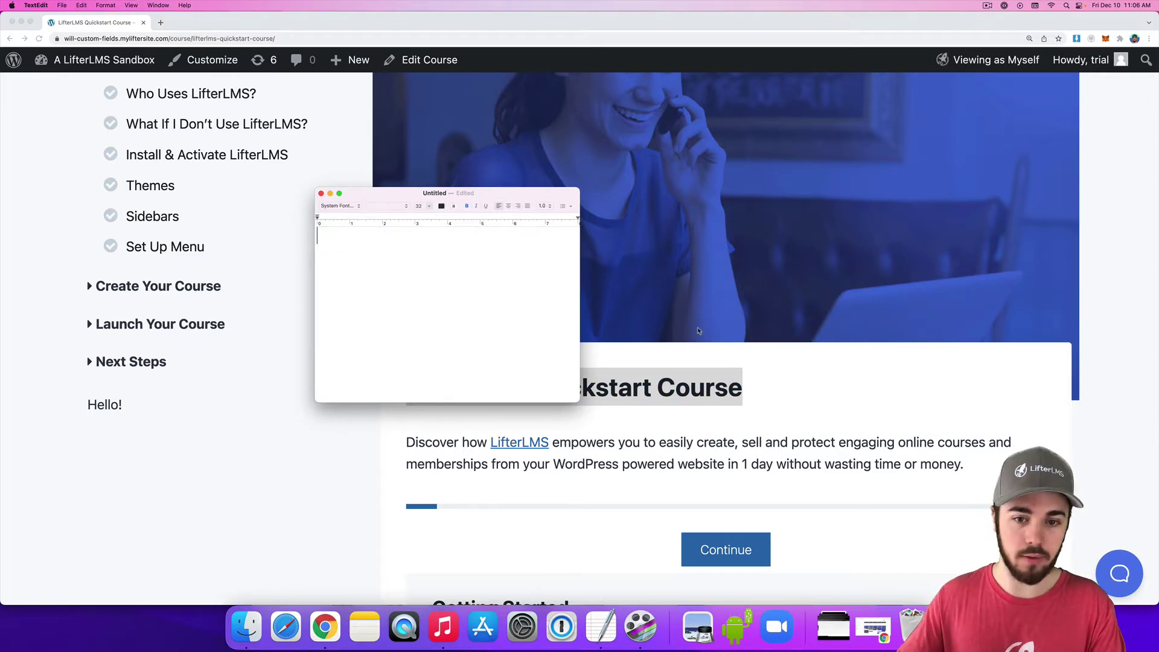
key(super+w)
click(378, 38)
key(super+c)
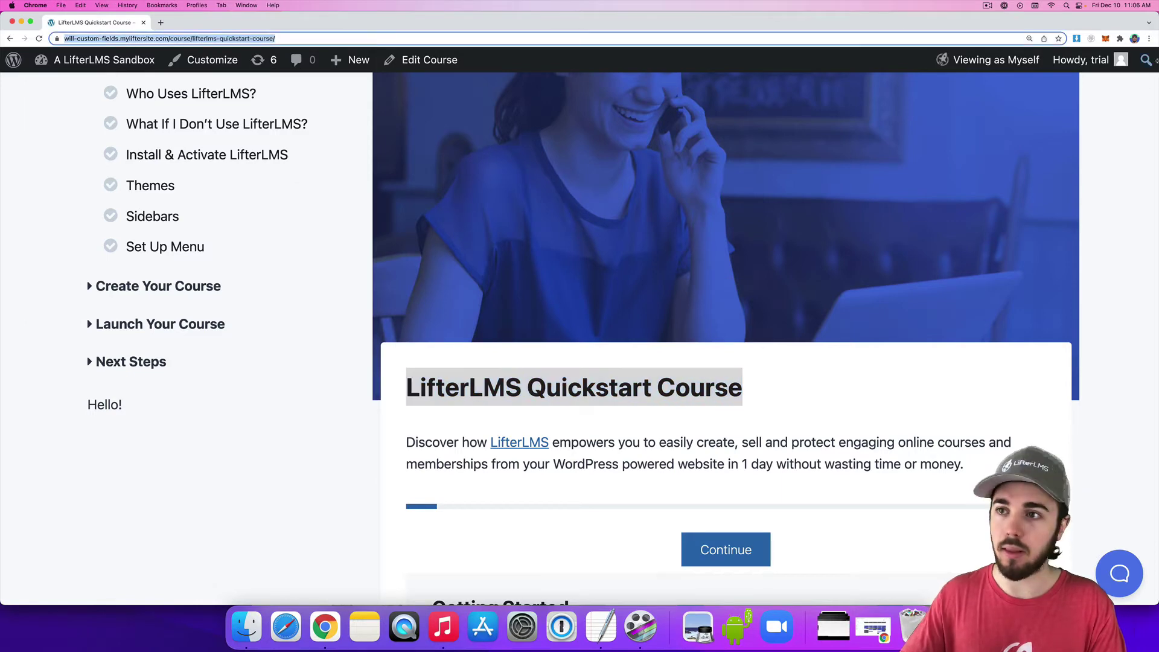
click(1149, 38)
- Load the Quickstart course page in a new Incognito window as a logged-out visitor
click(1108, 81)
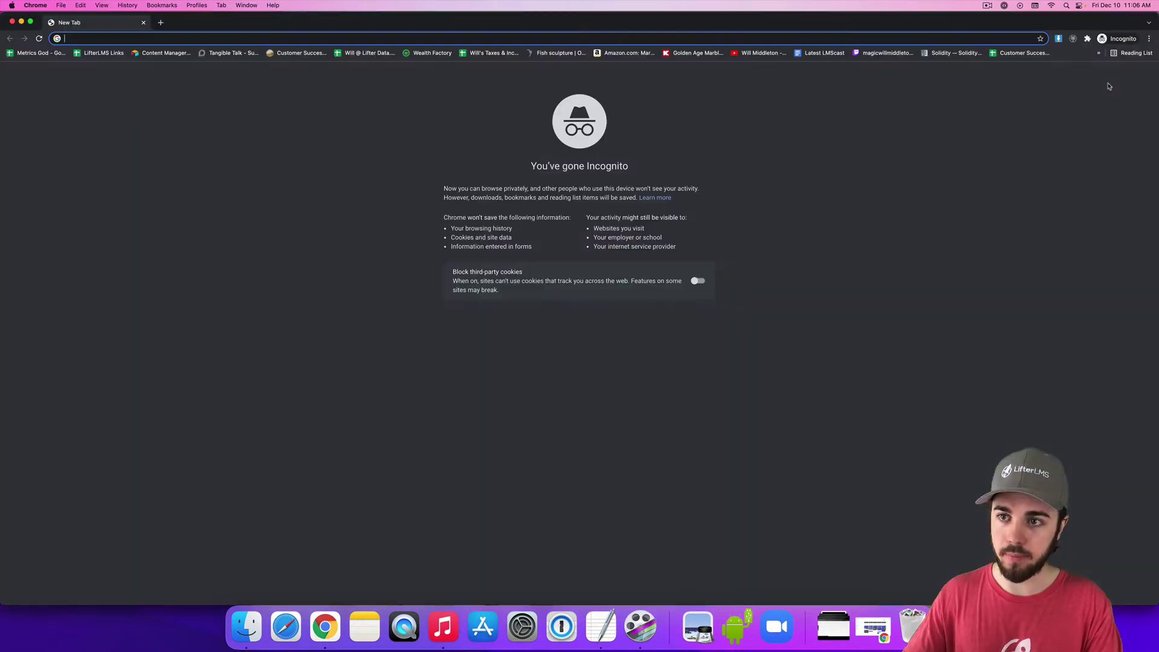
key(super+v)
key(Return)
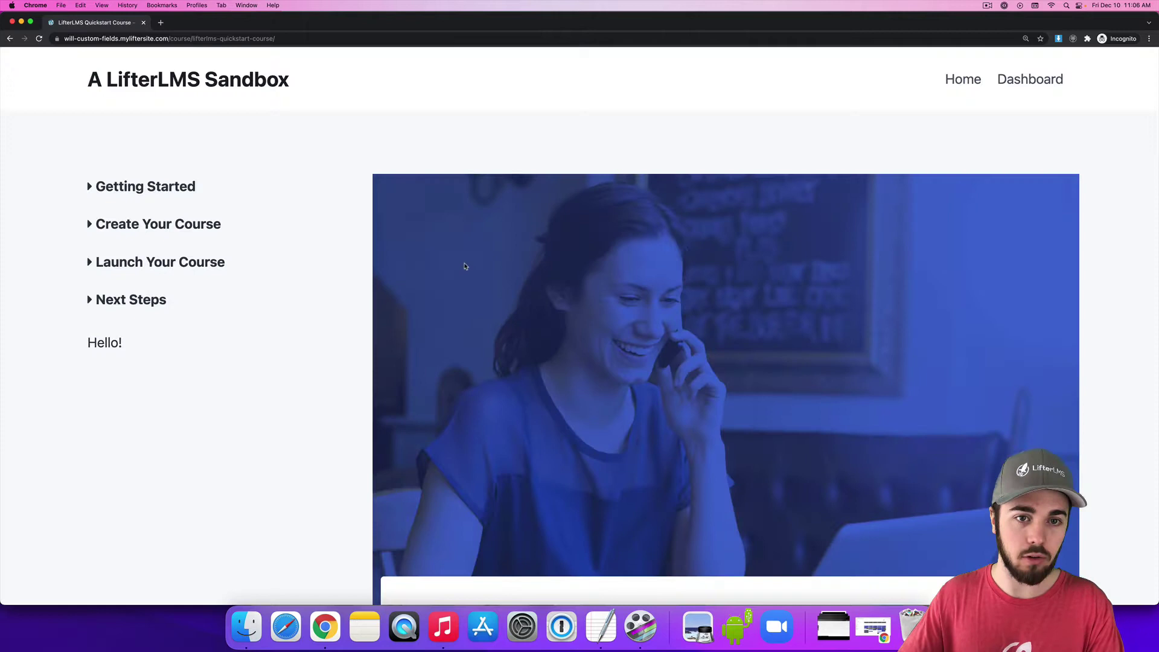
- Copy the course title and paste it into TextEdit, which shows only 'Copying is not allowed.'
scroll(465, 266, down, 5)
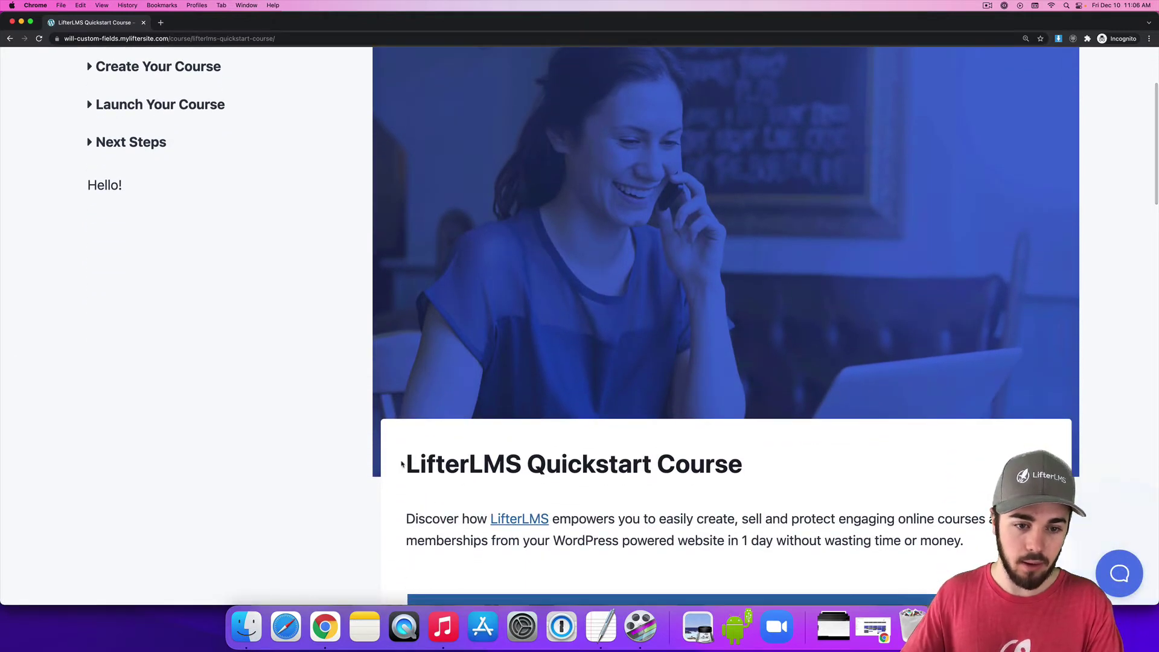
drag(406, 464, 737, 471)
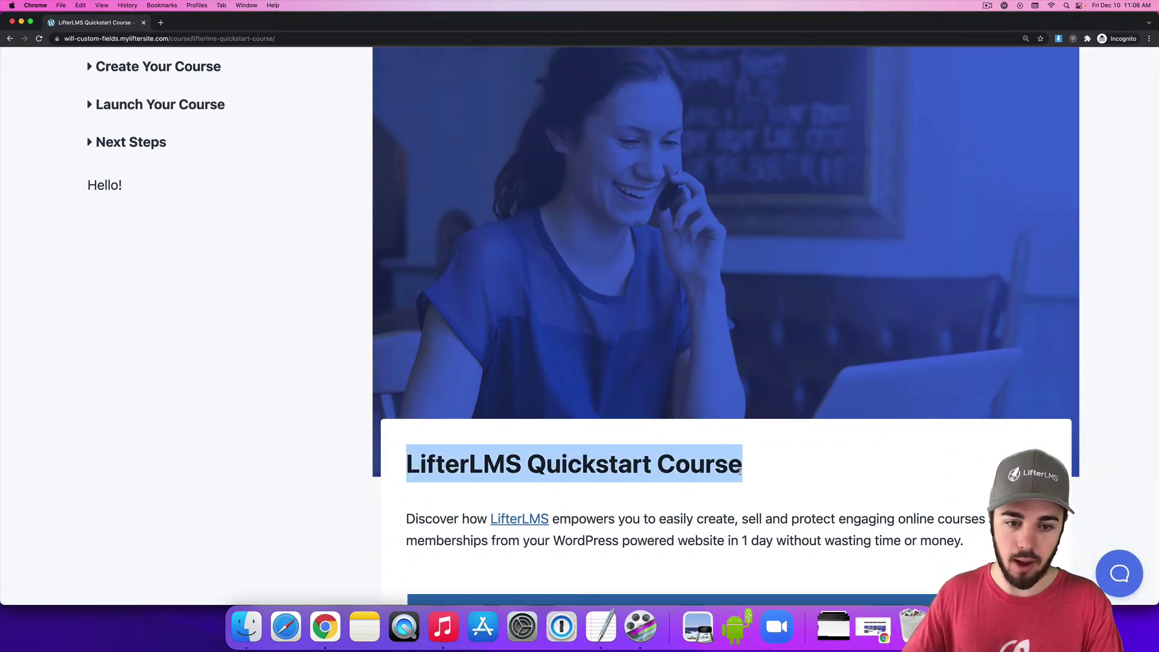
click(601, 625)
text(Copying is not allowed.)
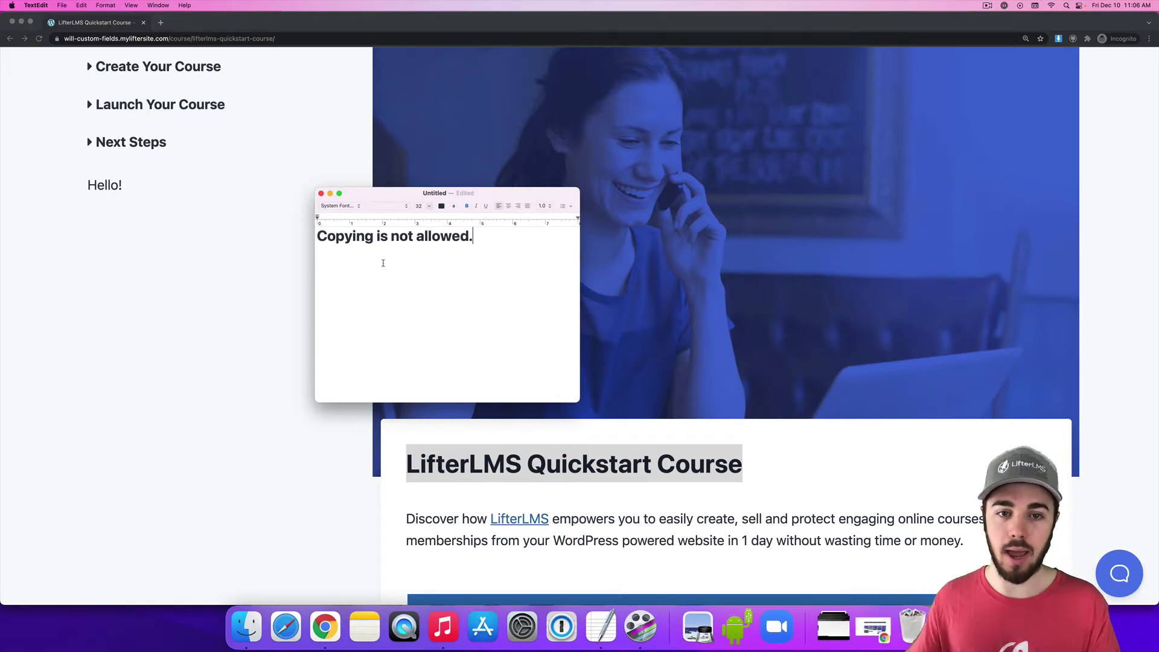
click(498, 433)
- Open the 'What is LifterLMS?' lesson and return to the course page
scroll(465, 417, down, 8)
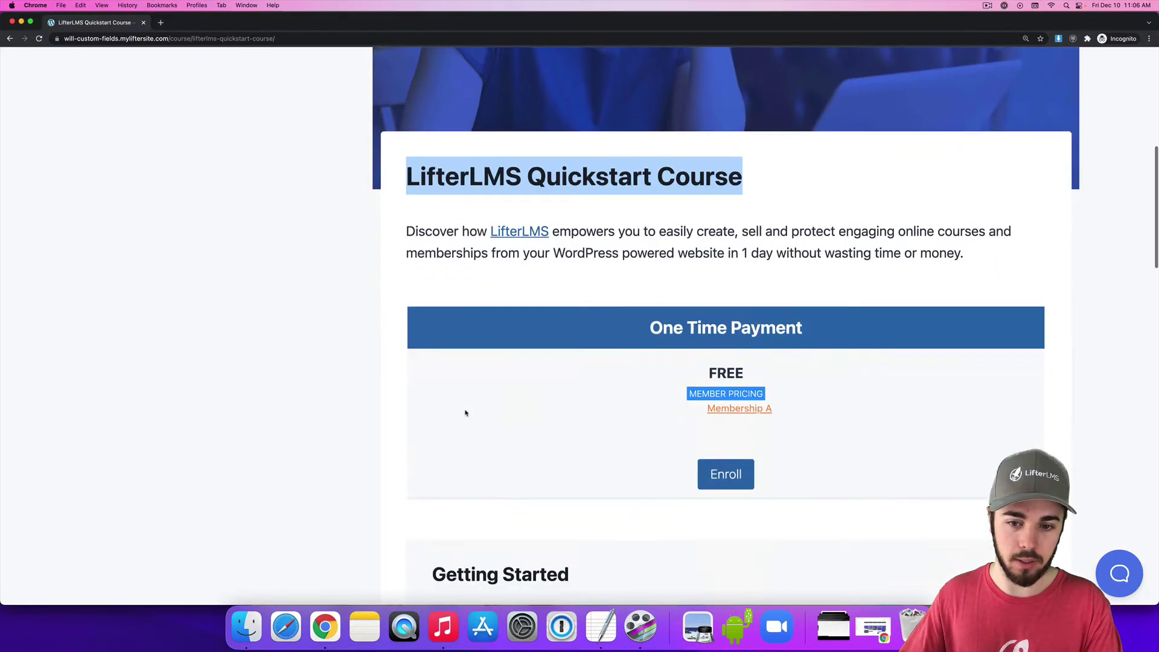
scroll(465, 412, down, 1)
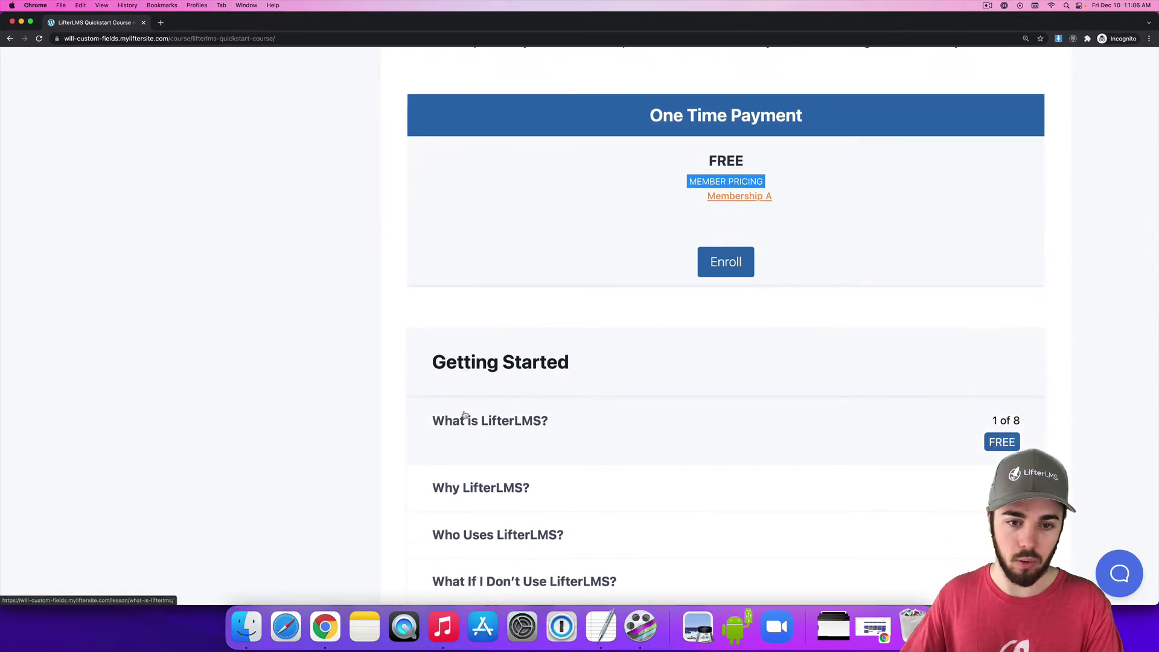
click(465, 414)
scroll(447, 395, down, 5)
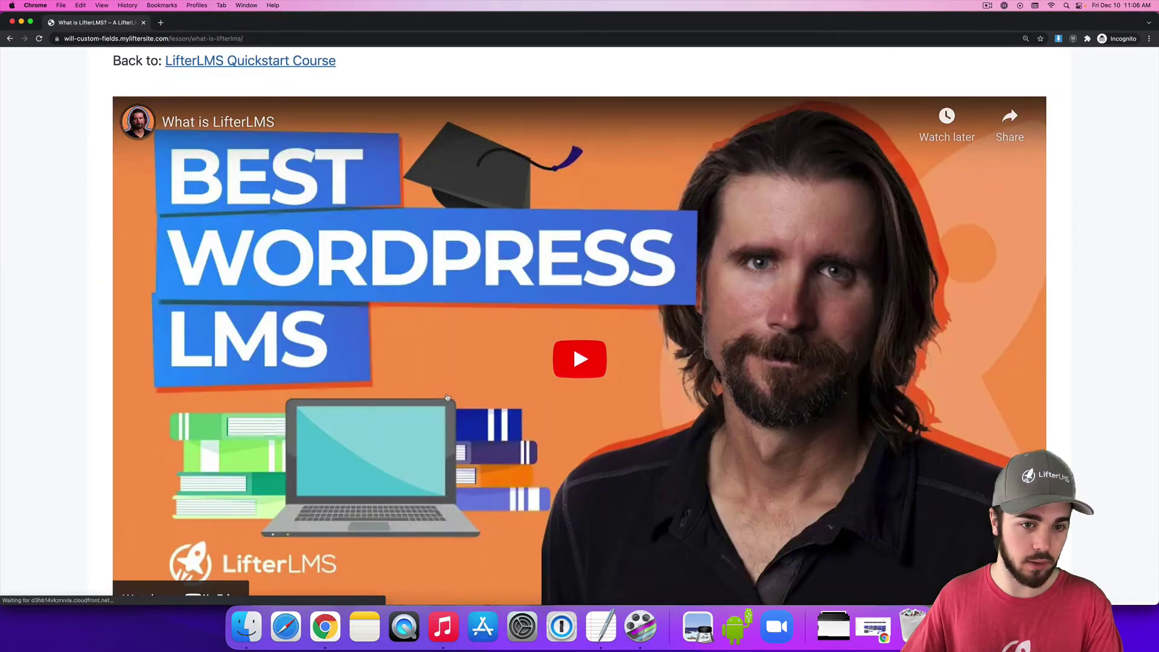
click(10, 38)
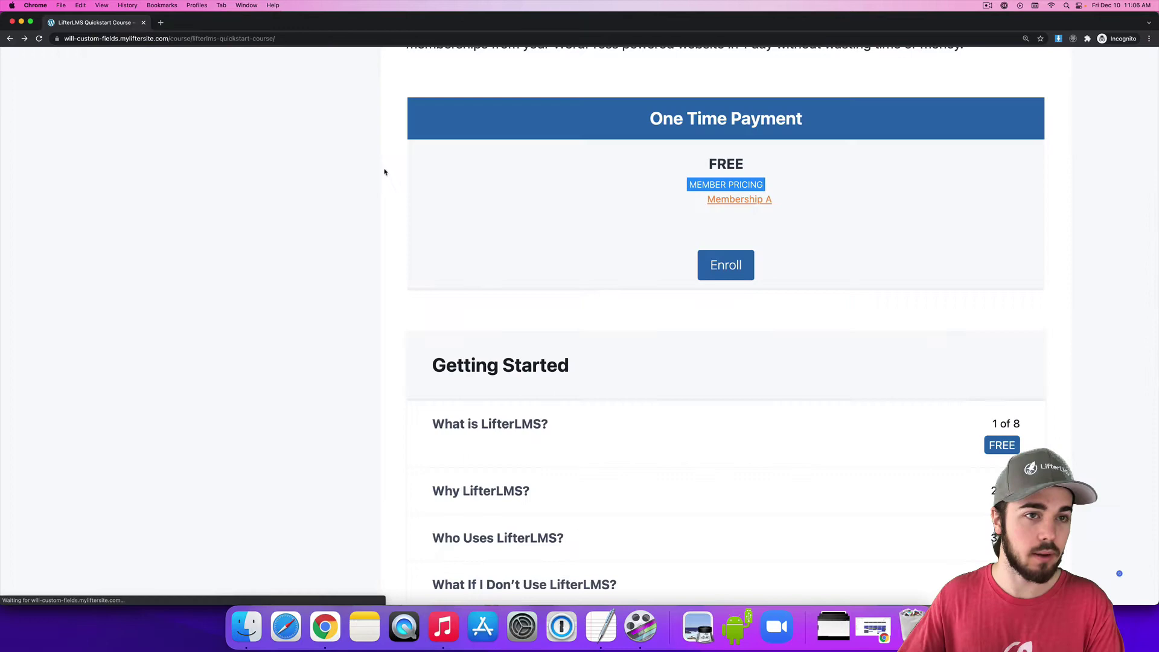
- Copy the course title and description and paste them on a new line in TextEdit
scroll(411, 176, up, 2)
drag(404, 187, 975, 287)
click(600, 626)
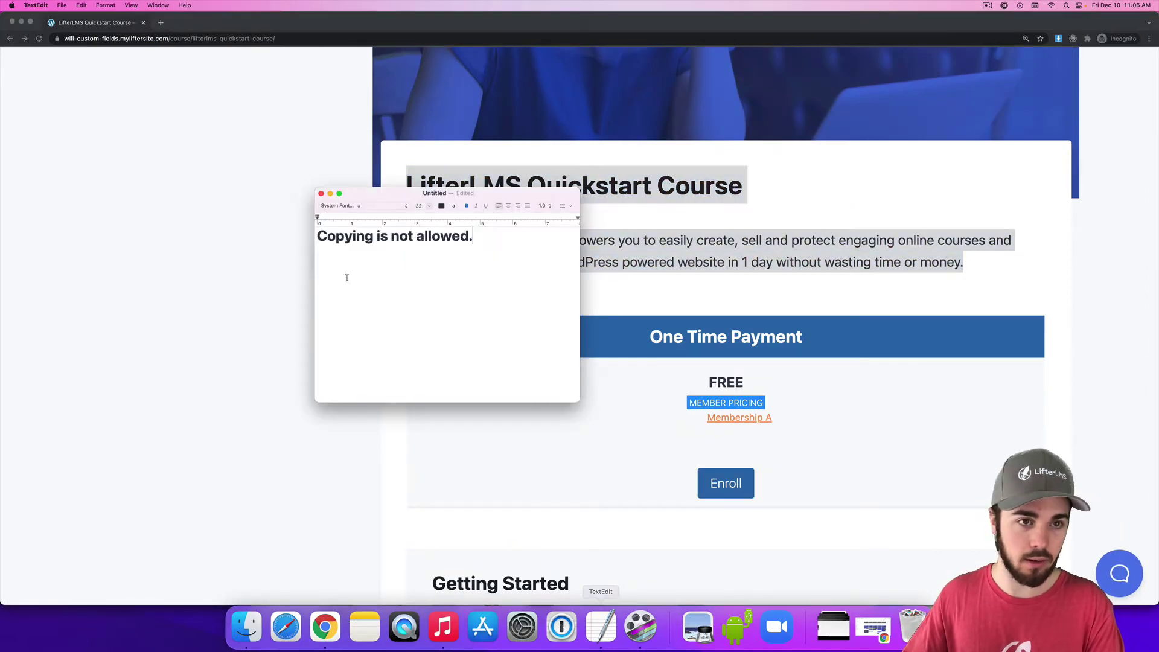
key(Return)
text(Copying is not allowed.)
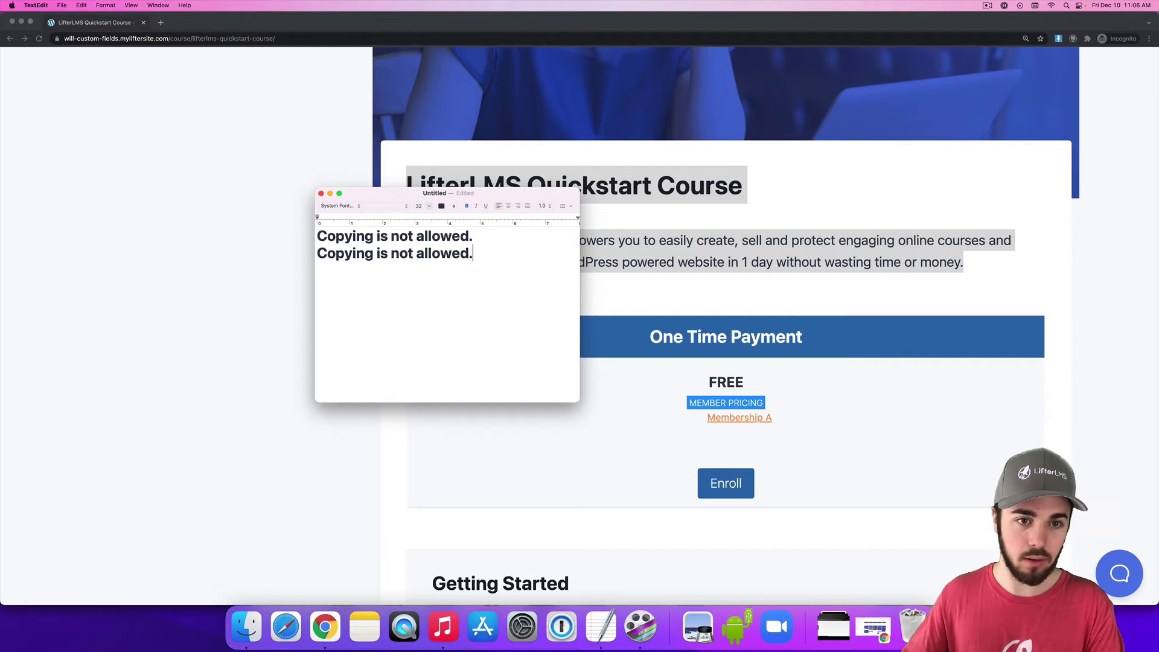
key(super+Tab)
- Copy the title and description via right-click Copy, paste into TextEdit, then bring the admin course page forward
right_click(647, 242)
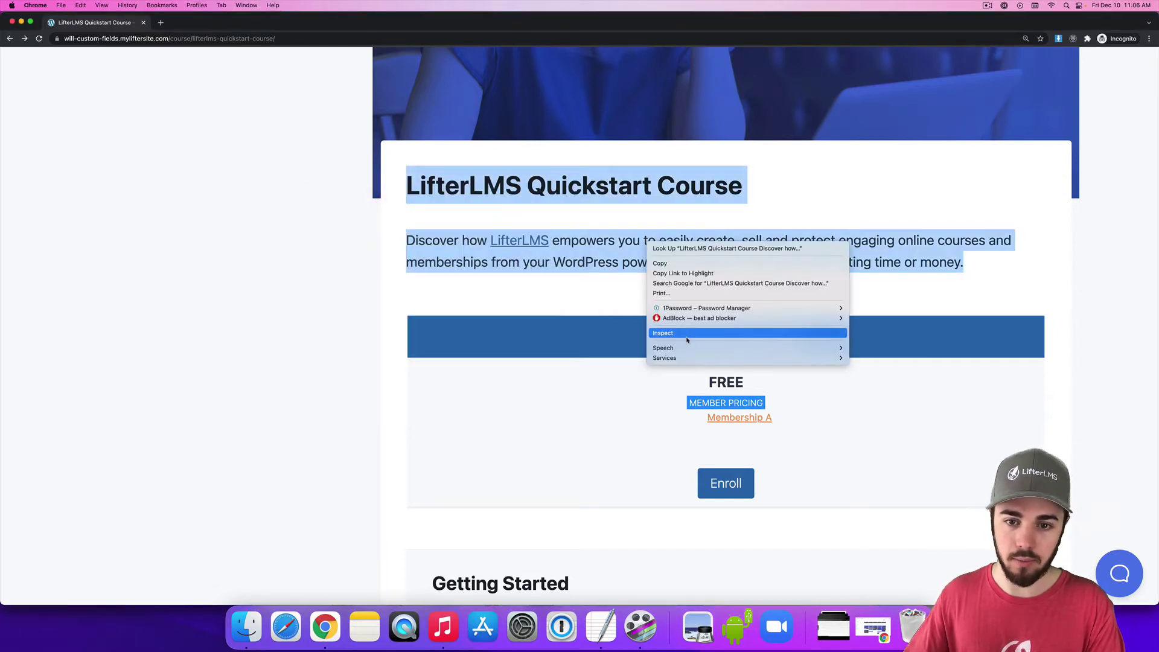
click(664, 263)
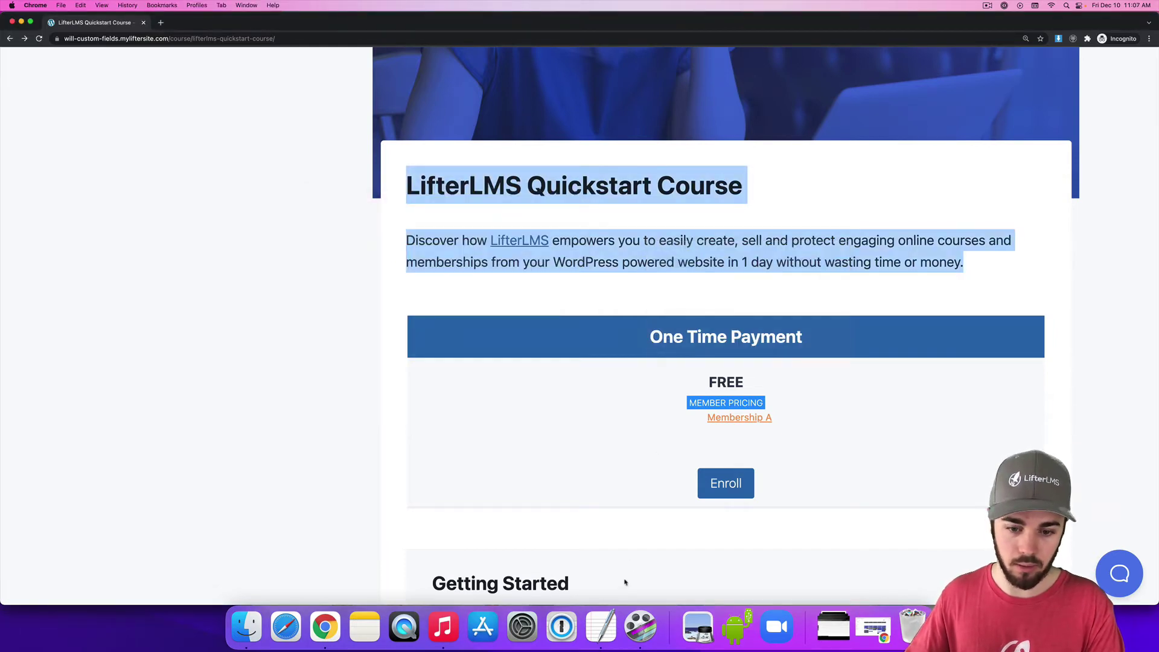
click(600, 626)
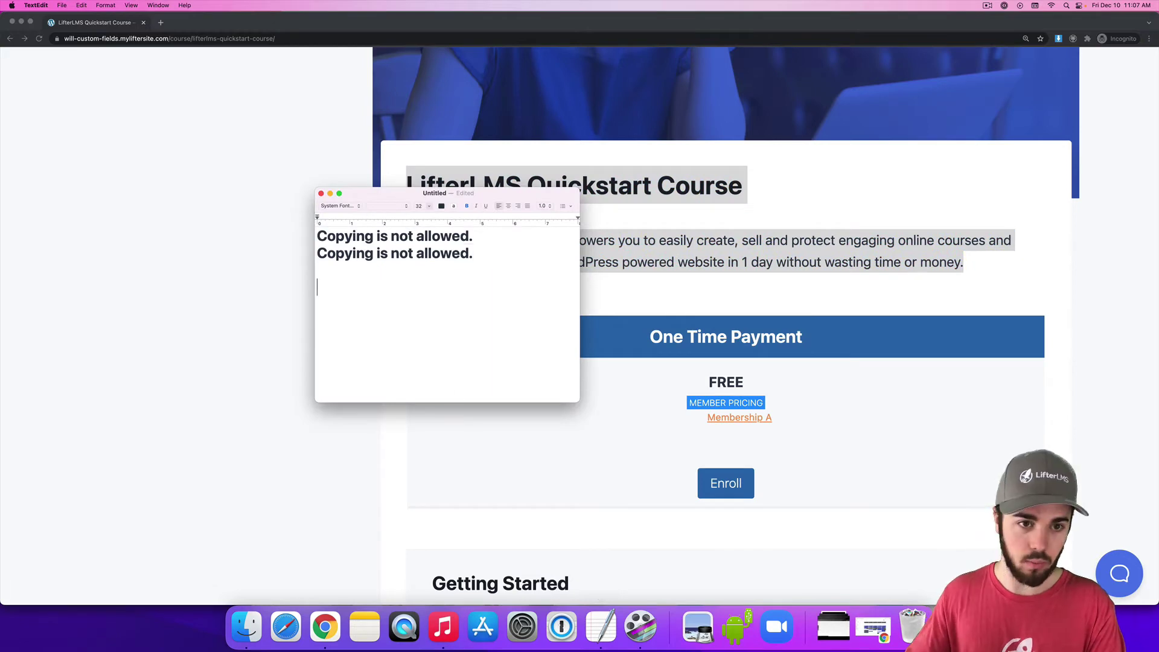
right_click(372, 323)
click(387, 350)
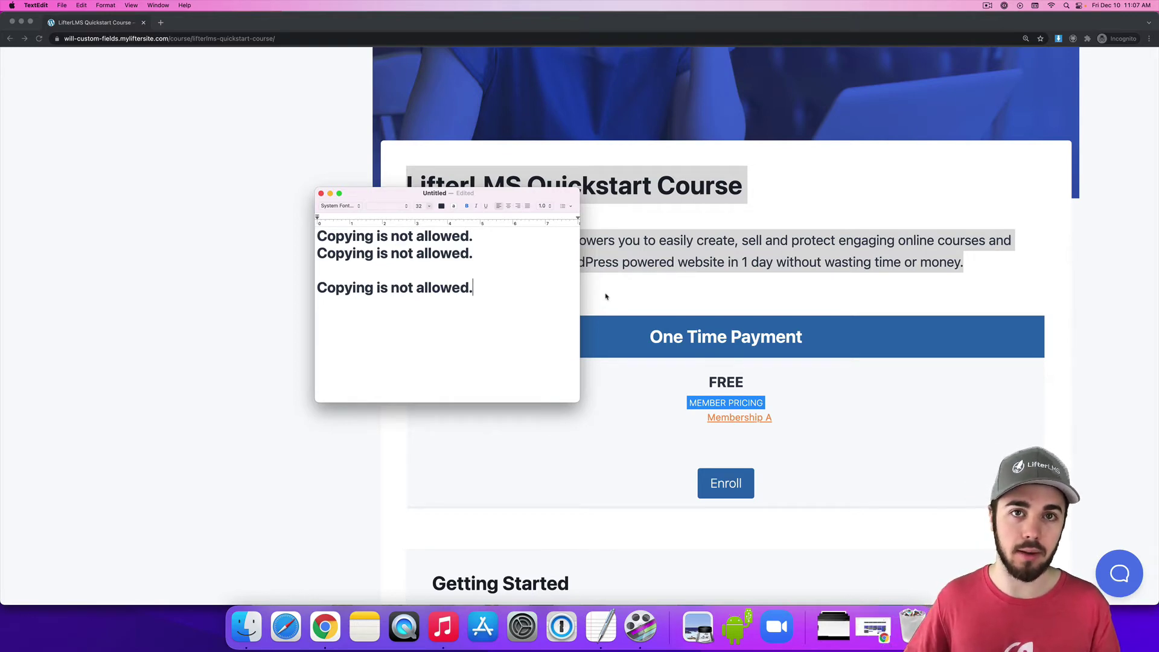
key(super+Tab)
drag(496, 29, 489, 97)
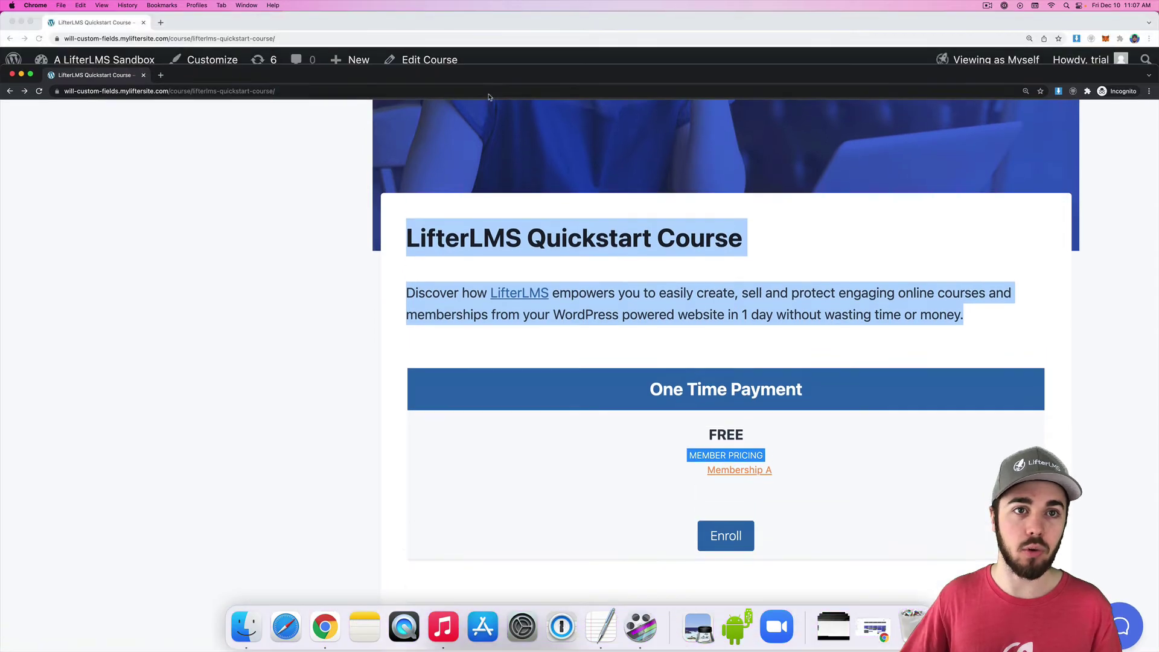
click(474, 27)
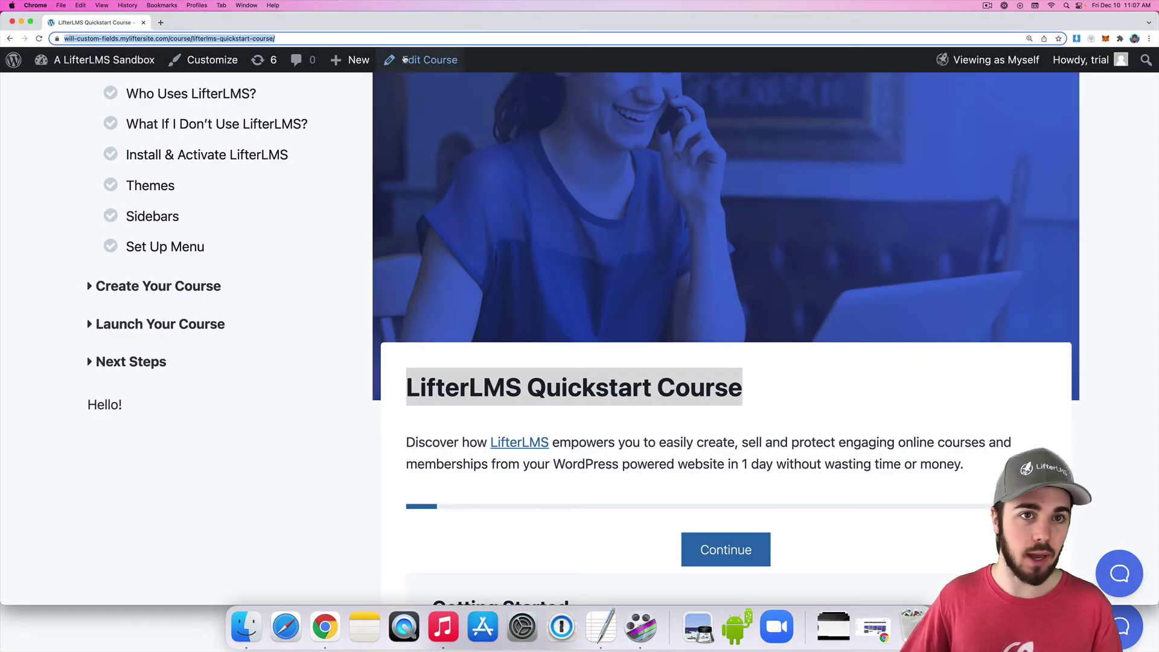
- Add an image block right below the course title in the course editor
click(426, 60)
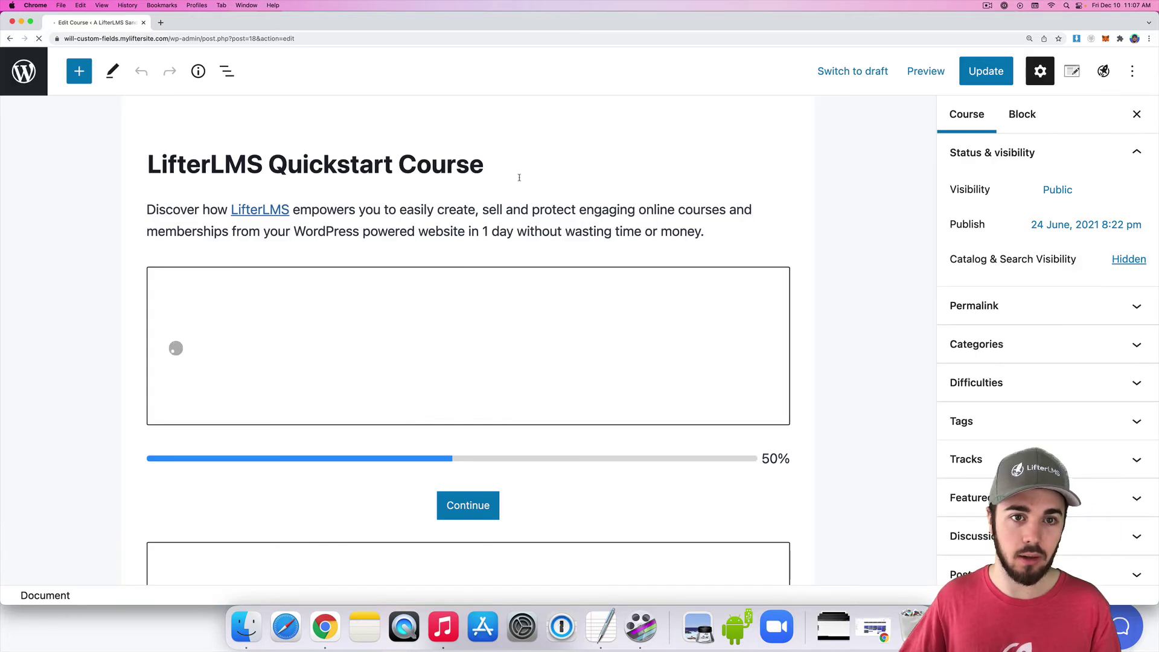
click(515, 173)
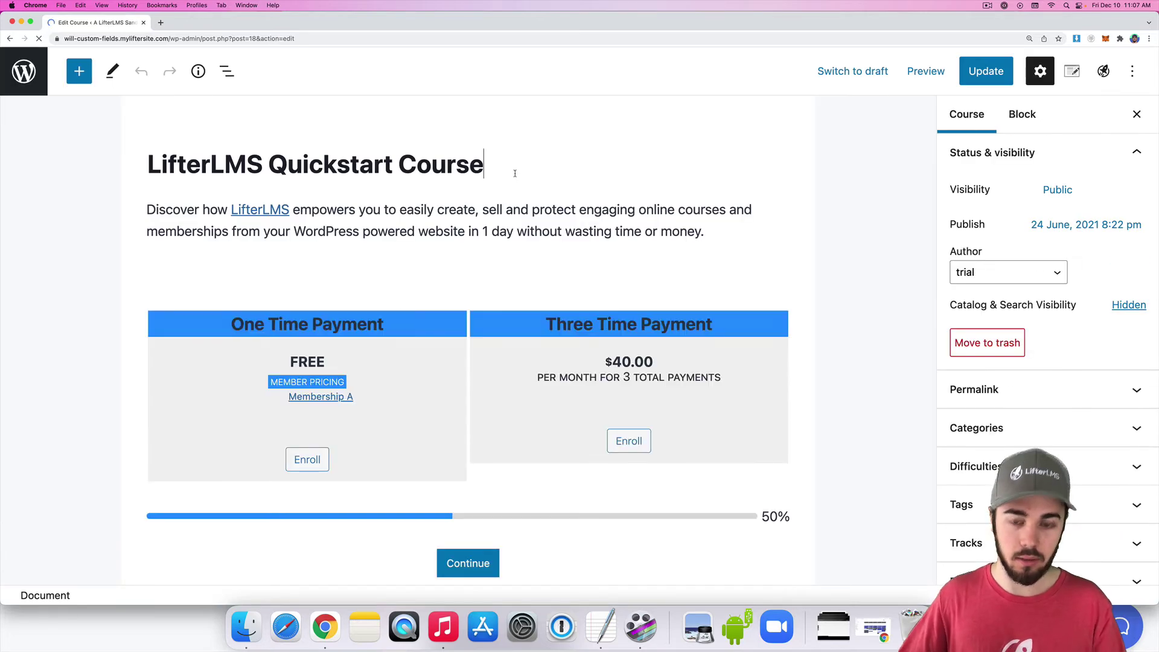
key(Return)
text(/image)
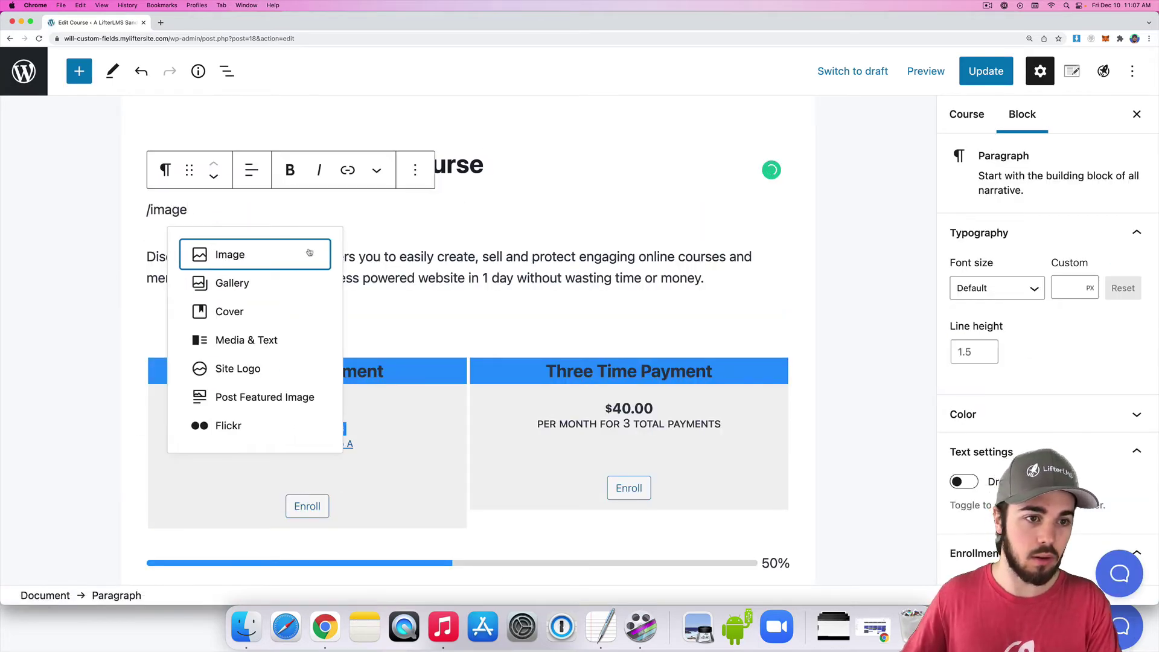
click(309, 252)
- Insert the blue woman-on-phone image from the Media Library and save the course
click(259, 307)
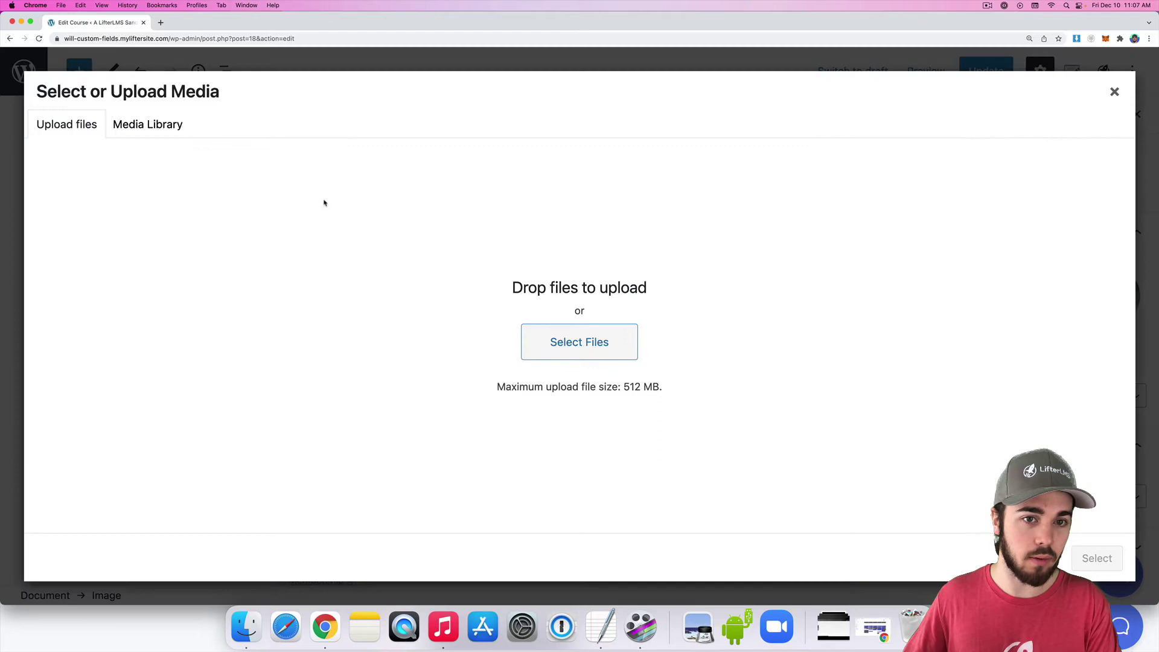
click(168, 137)
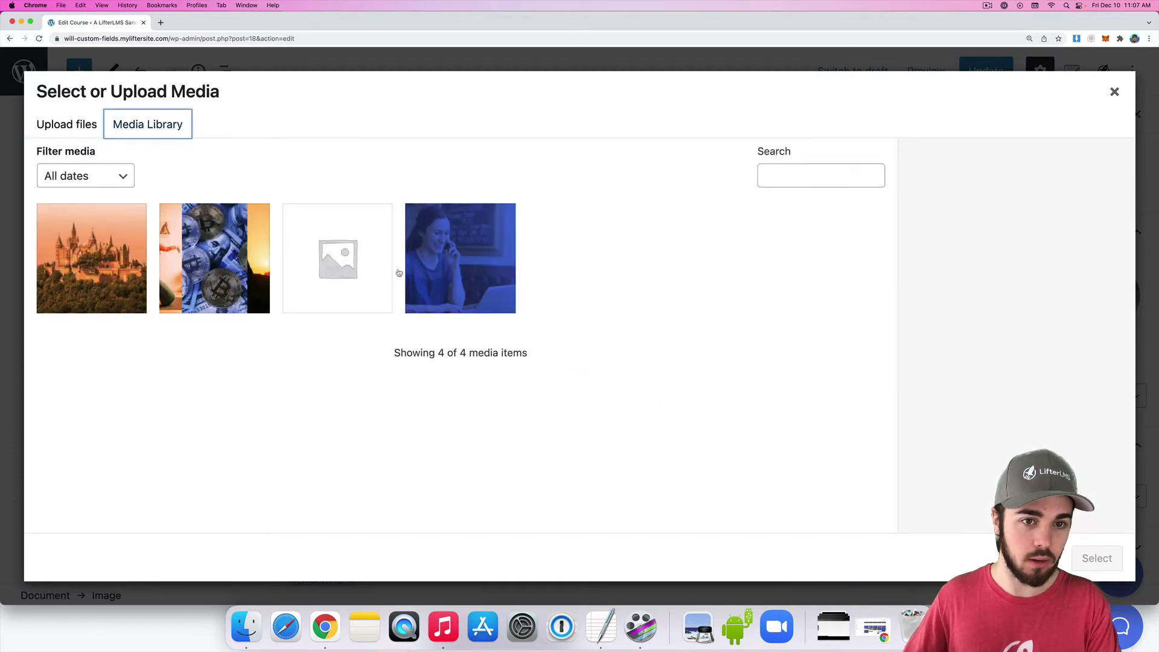
click(460, 260)
click(1097, 558)
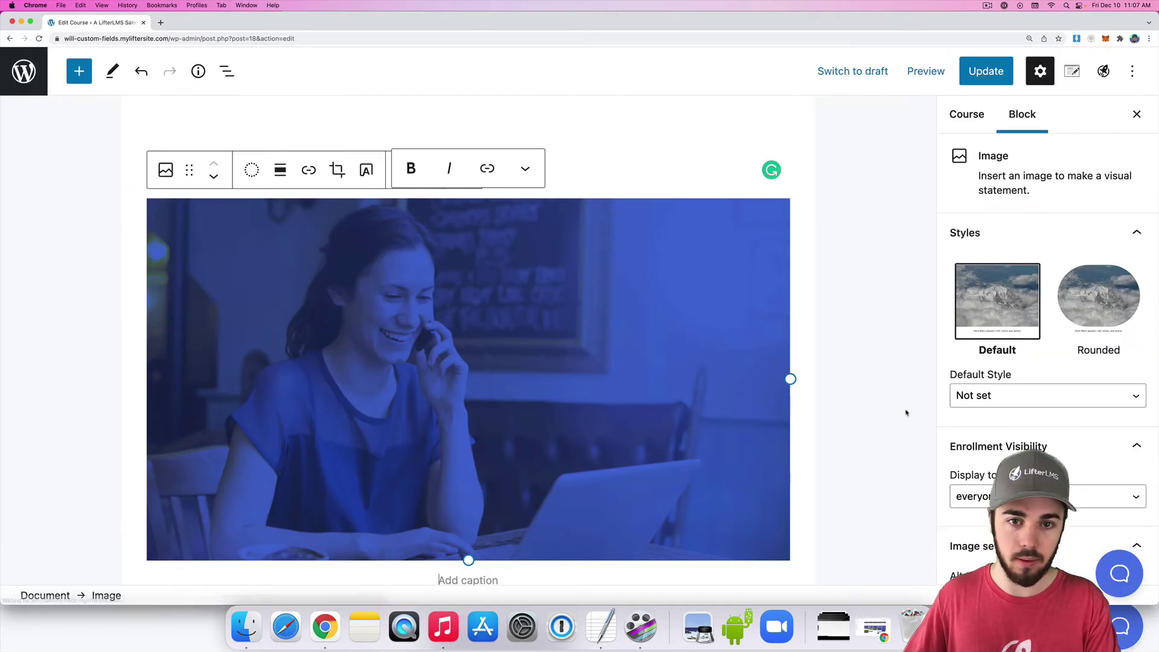
key(super+s)
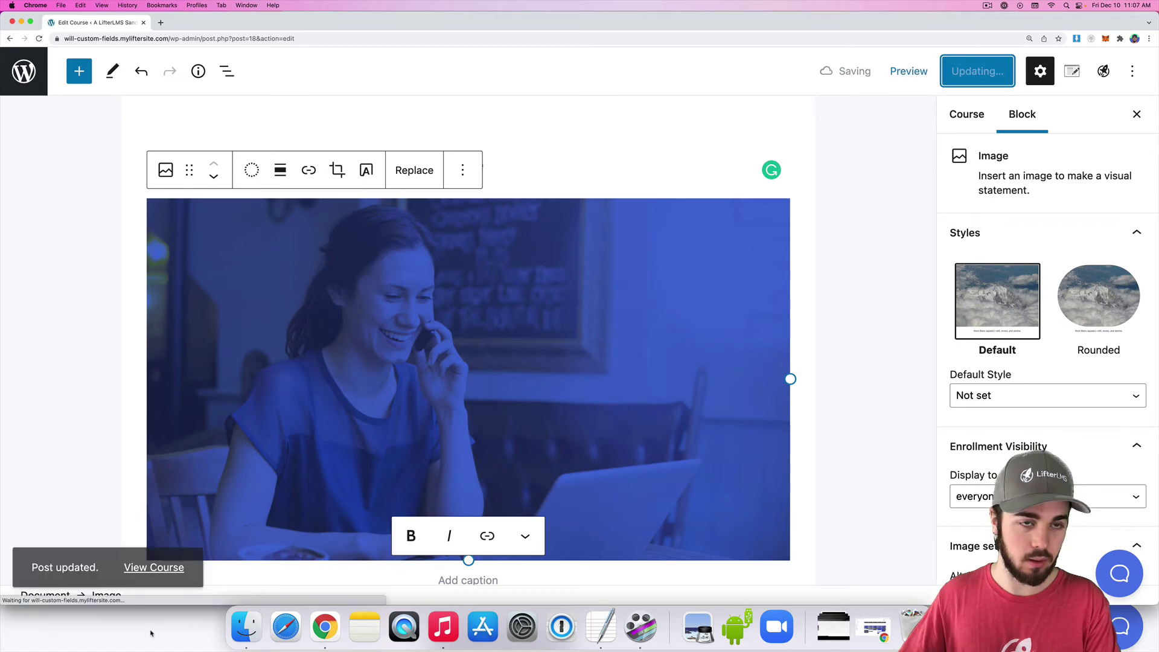
key(super+grave)
- Reload the Incognito course page to show the new image and try right-clicking the course text
double_click(298, 72)
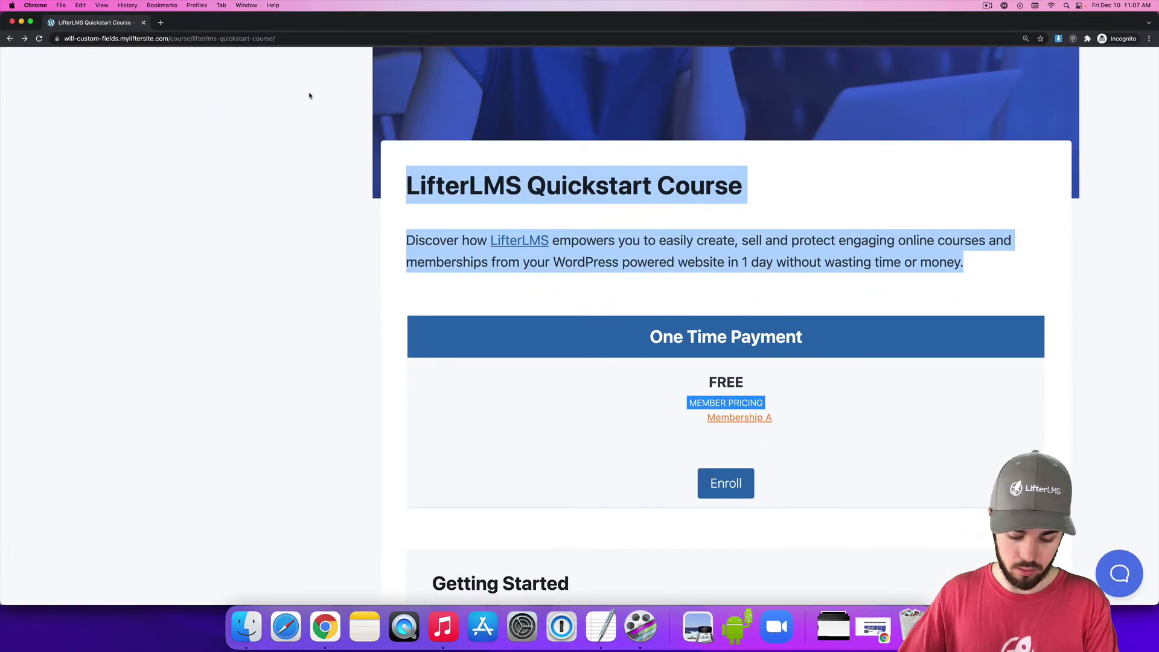
key(super+r)
scroll(581, 259, down, 3)
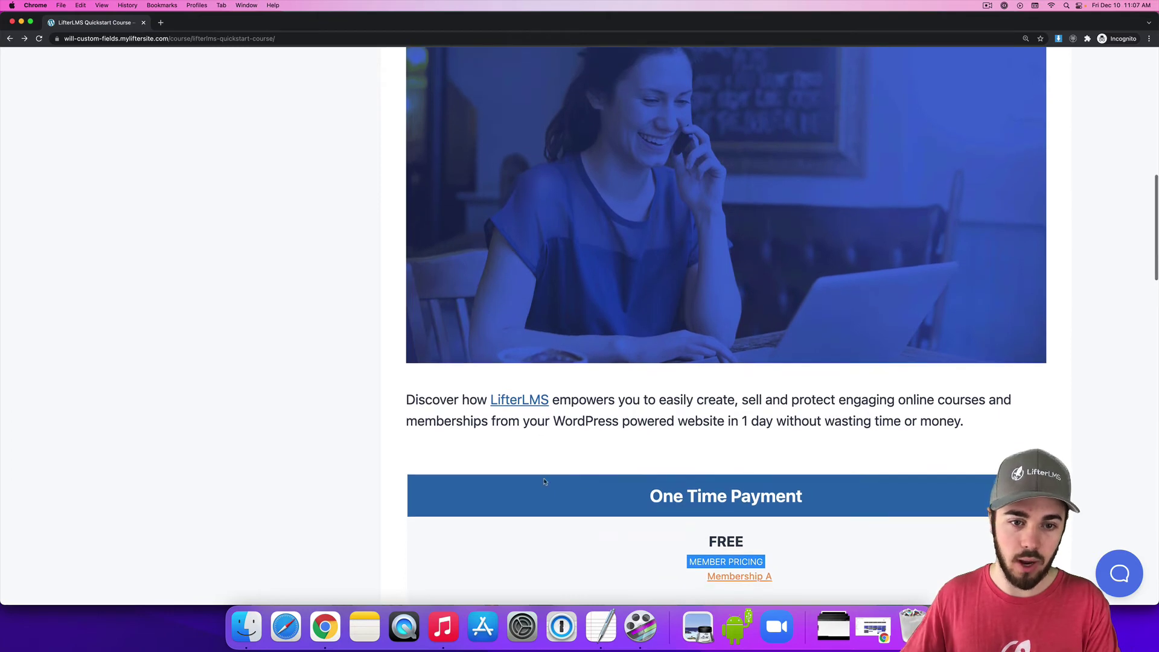
right_click(583, 411)
key(Escape)
- Try the right-click menu again on the page and beside the course image
scroll(583, 302, down, 1)
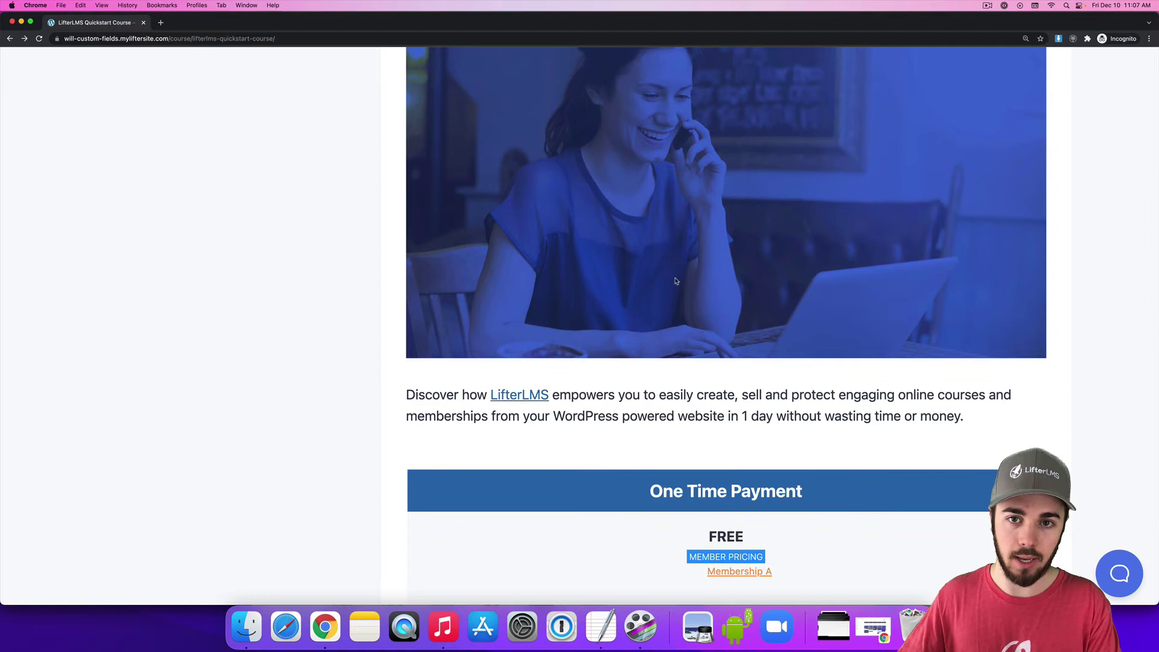
scroll(591, 245, up, 5)
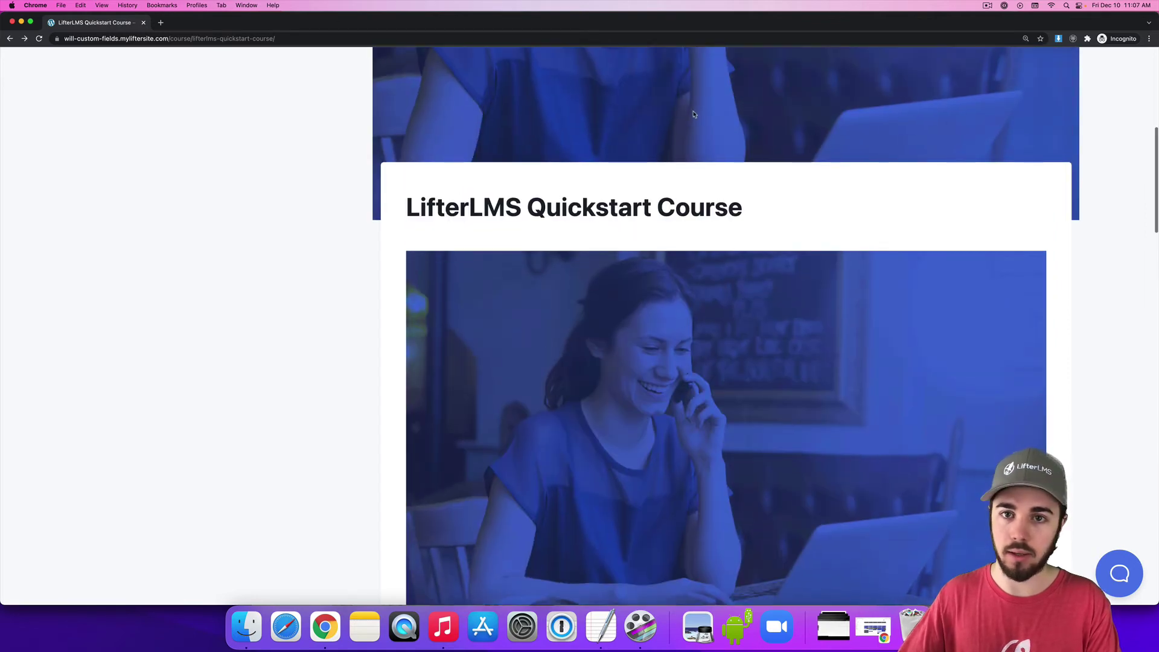
scroll(396, 351, up, 4)
scroll(398, 351, up, 1)
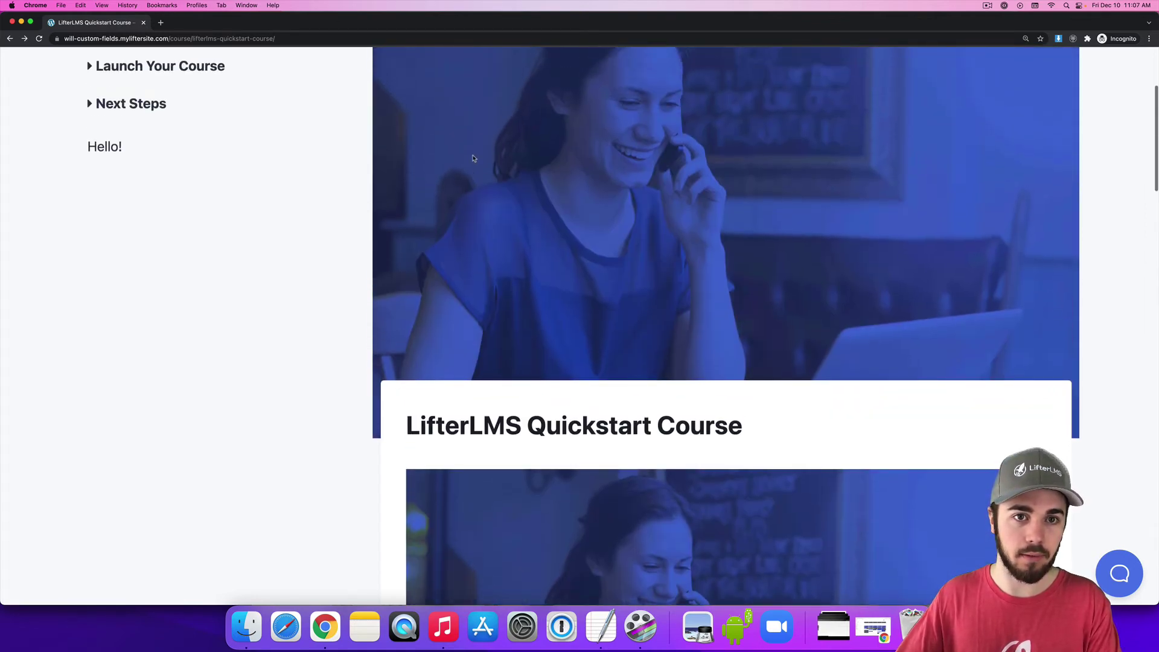
right_click(287, 224)
click(555, 194)
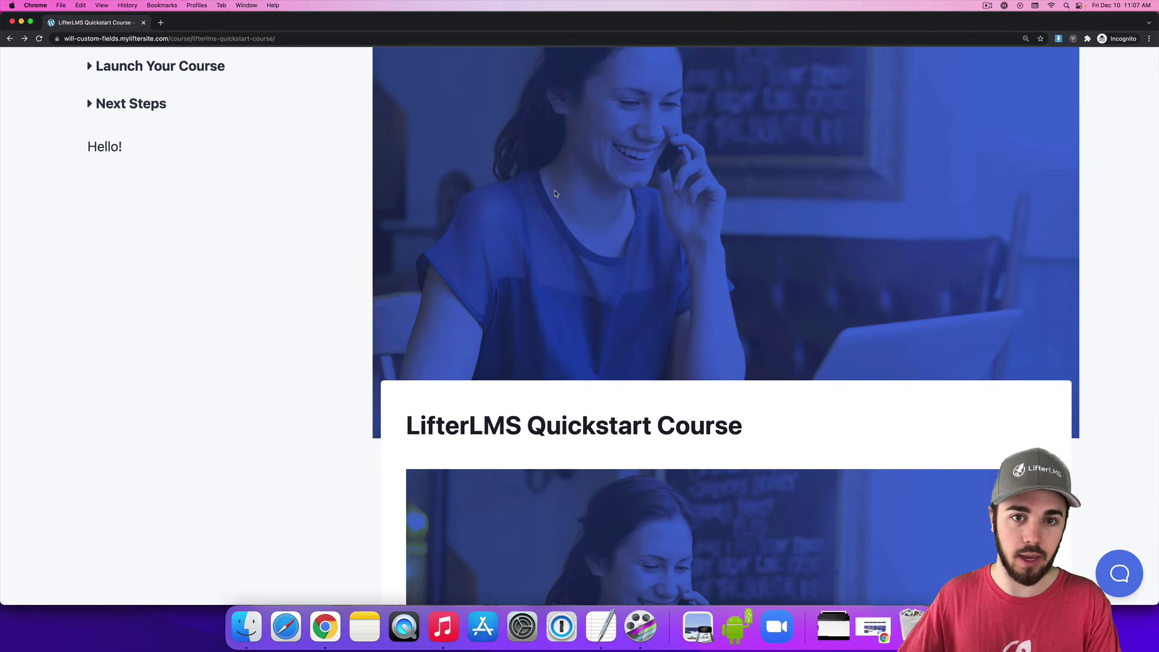
scroll(506, 423, down, 3)
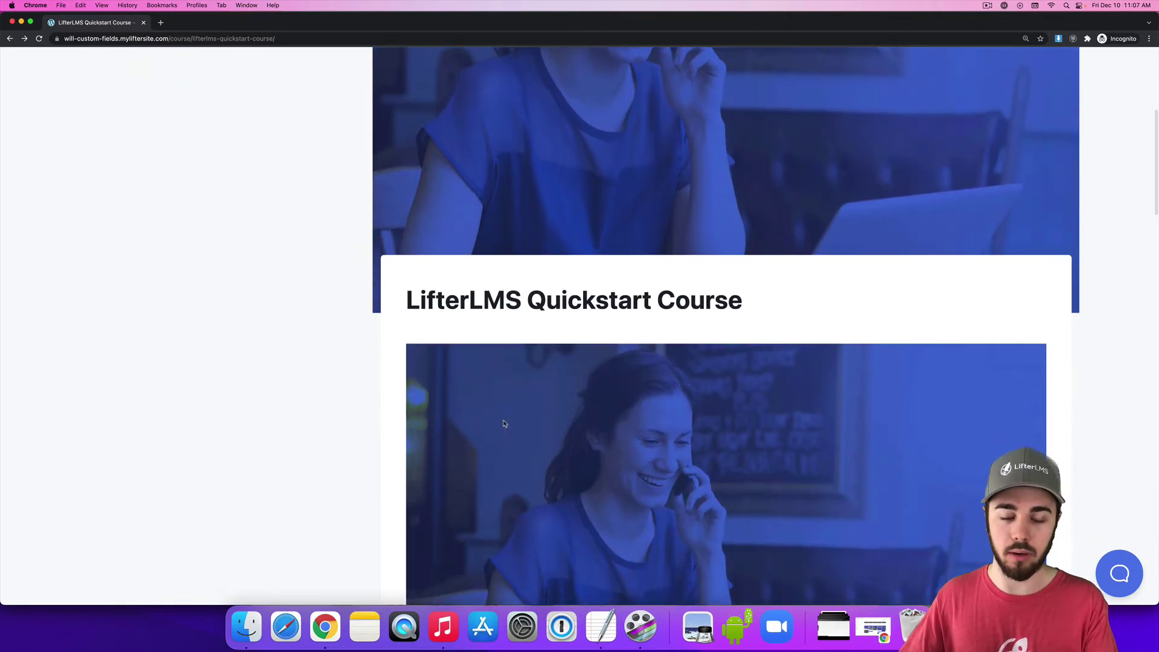
right_click(316, 264)
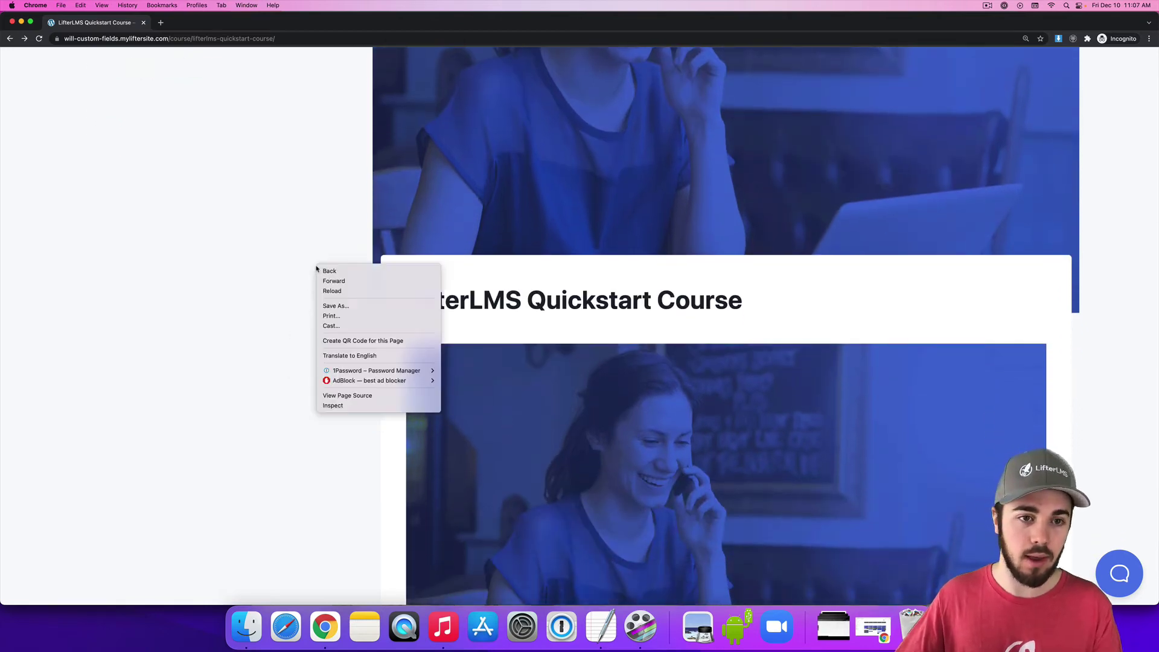
click(482, 227)
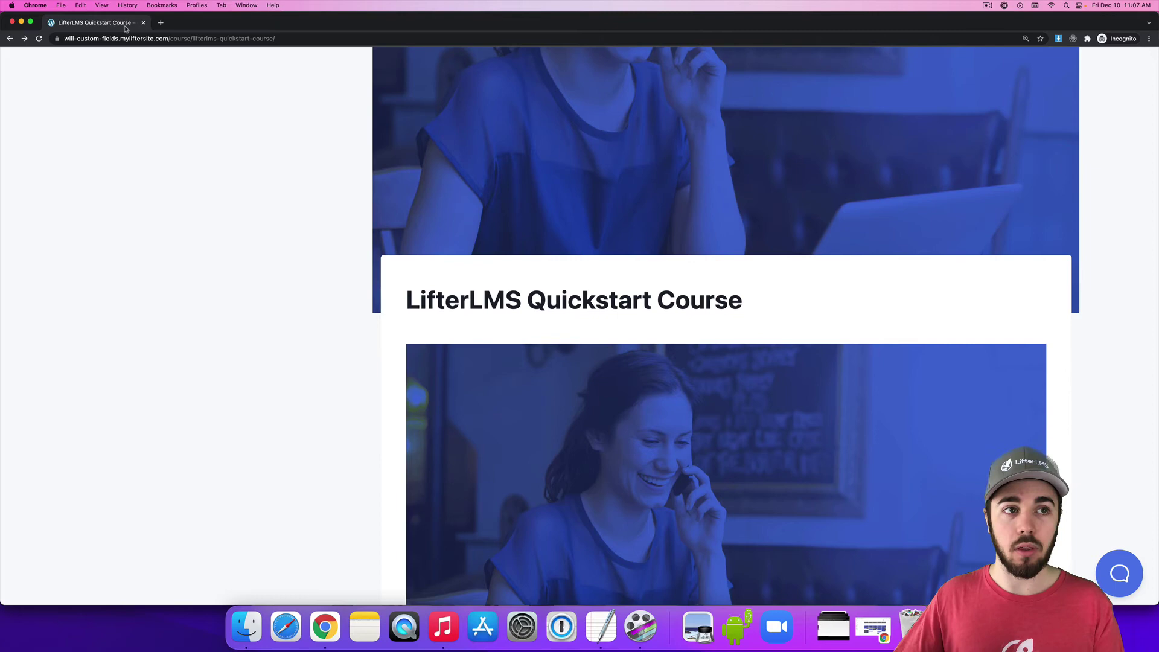
- Go from the course editor to LifterLMS Settings and scroll to the Content Protection option
click(144, 23)
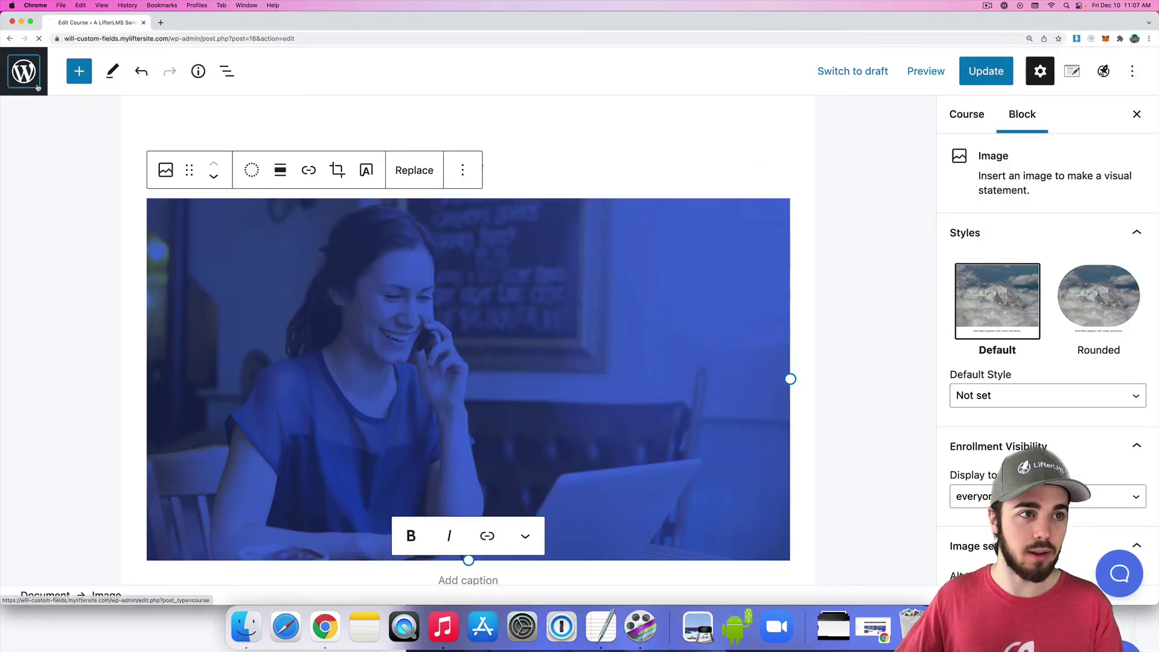
click(37, 88)
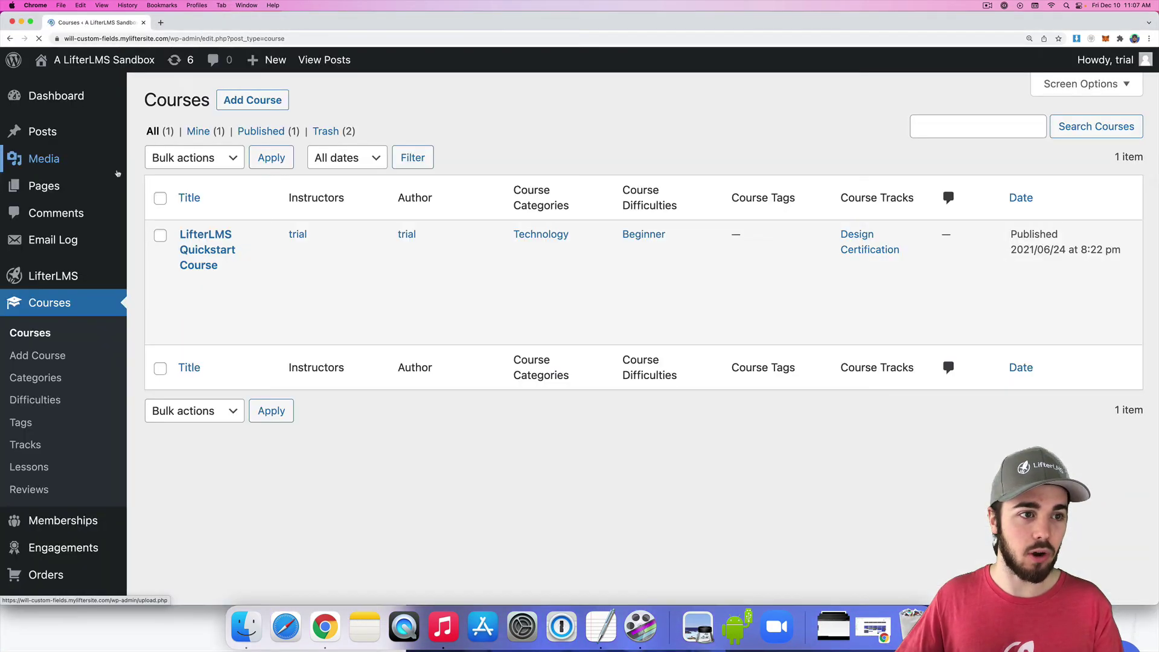
mouse_move(72, 276)
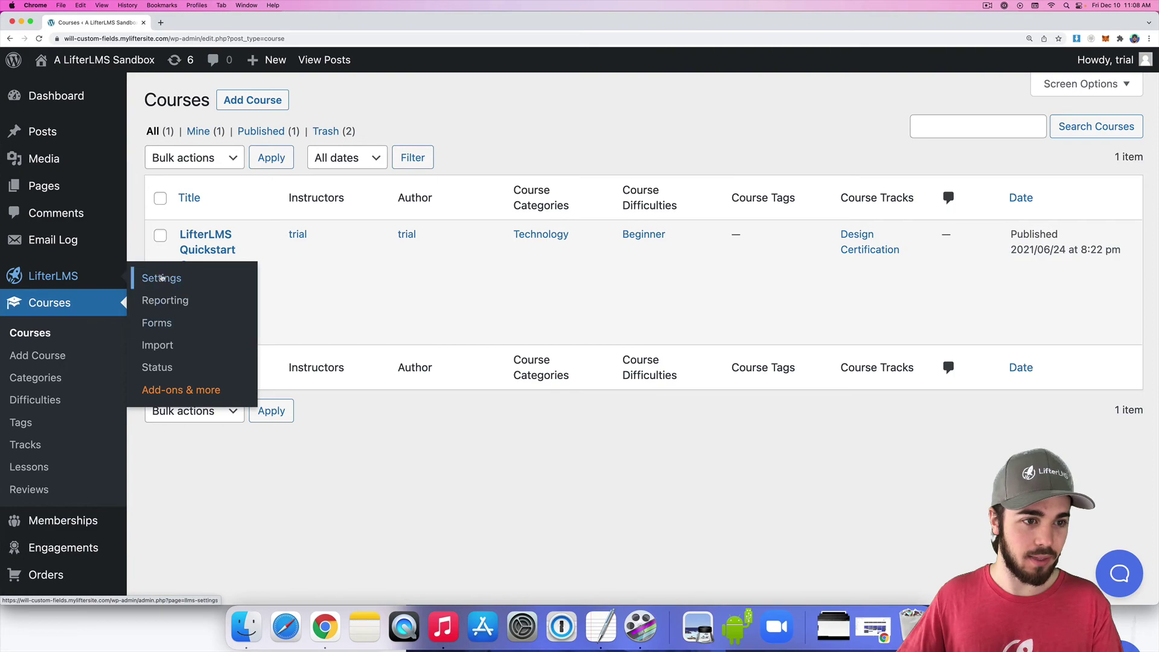
click(159, 278)
scroll(296, 221, down, 8)
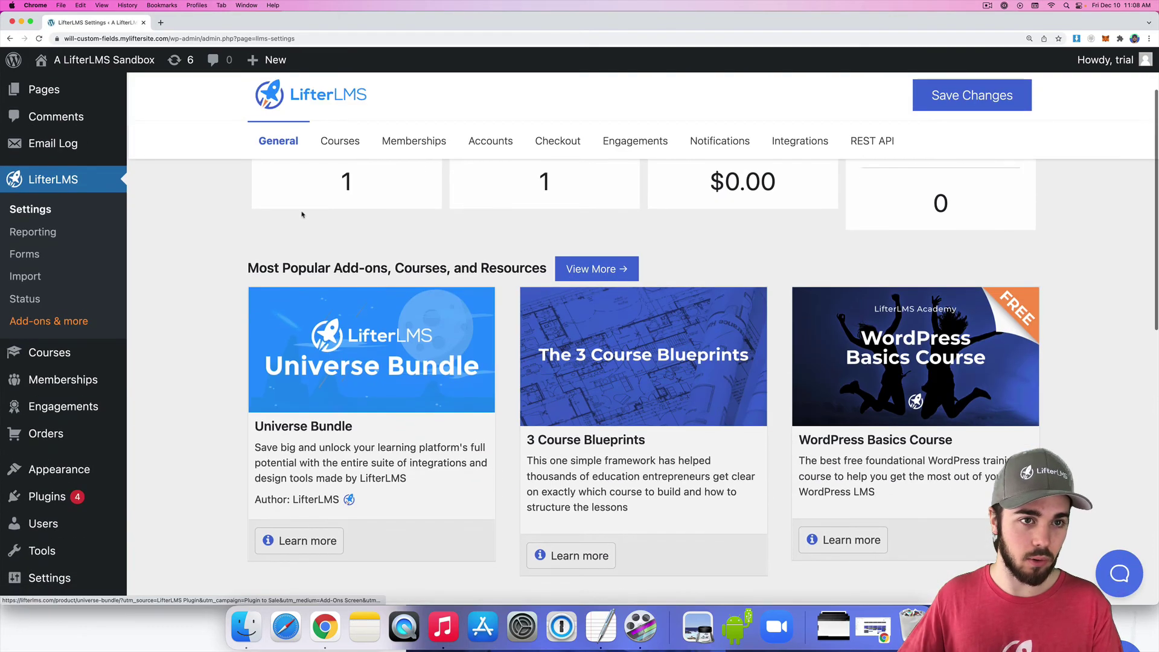
scroll(295, 221, down, 5)
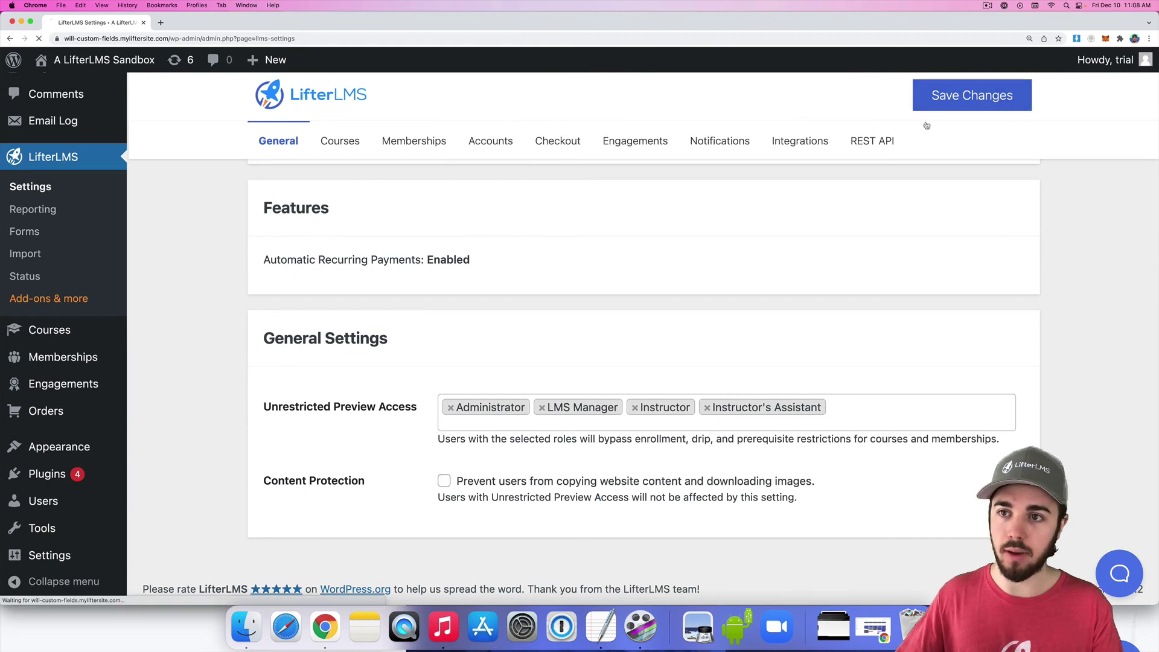
- Reload the Incognito course page and check whether the course image can be right-clicked
key(super+grave)
double_click(232, 117)
key(super+r)
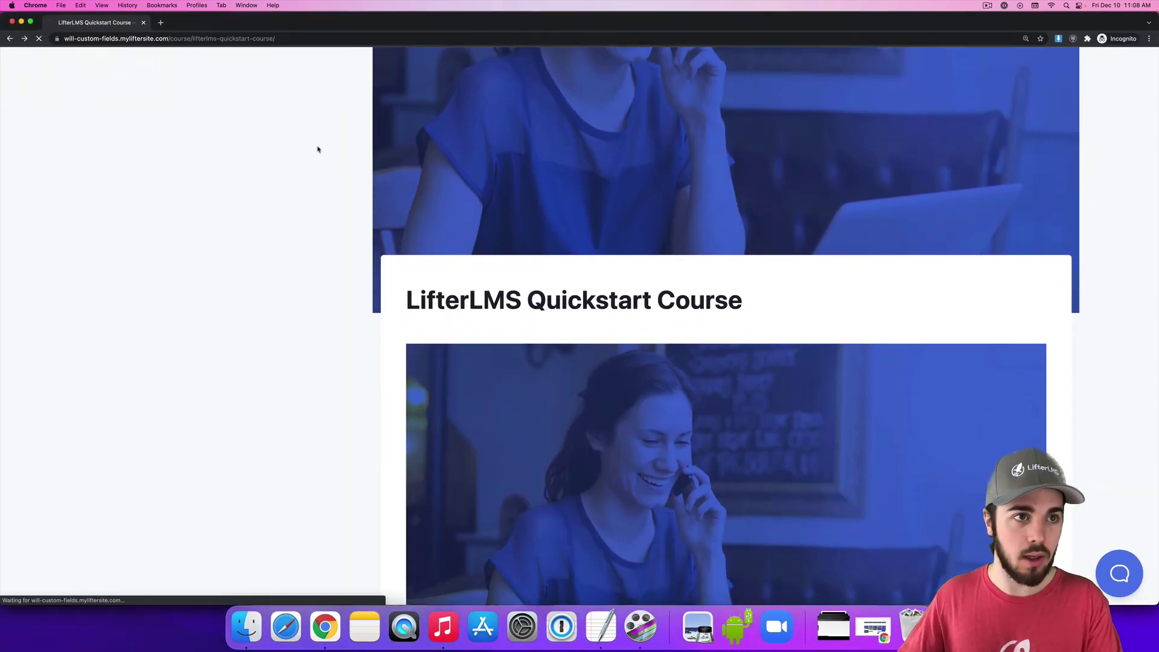
right_click(543, 368)
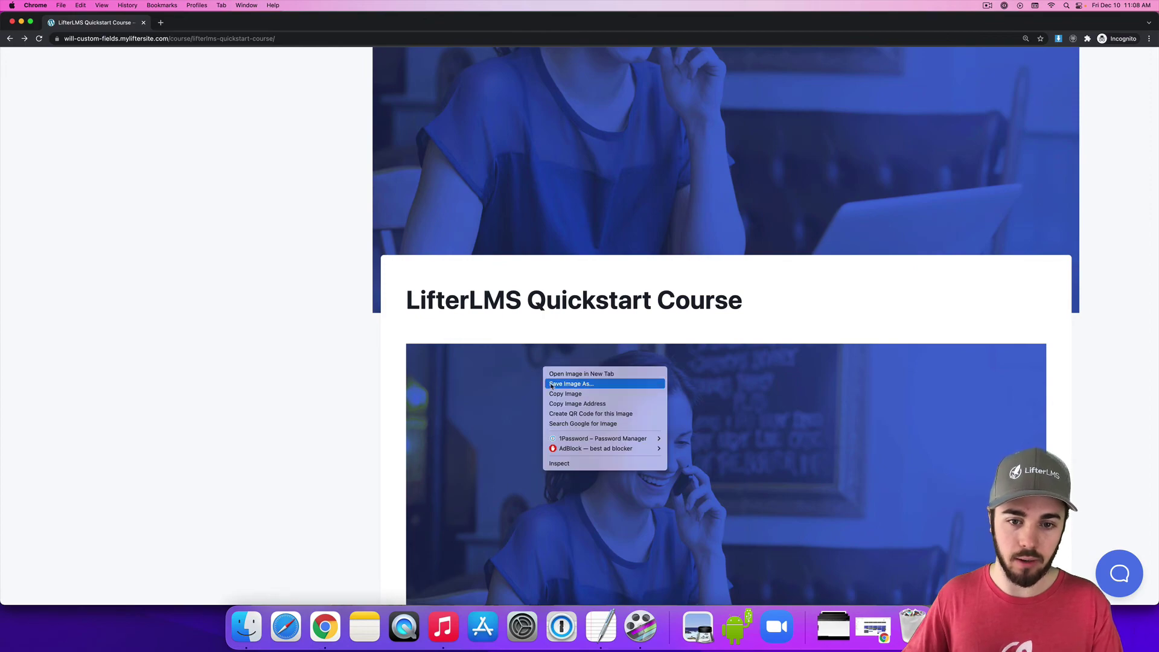
double_click(351, 24)
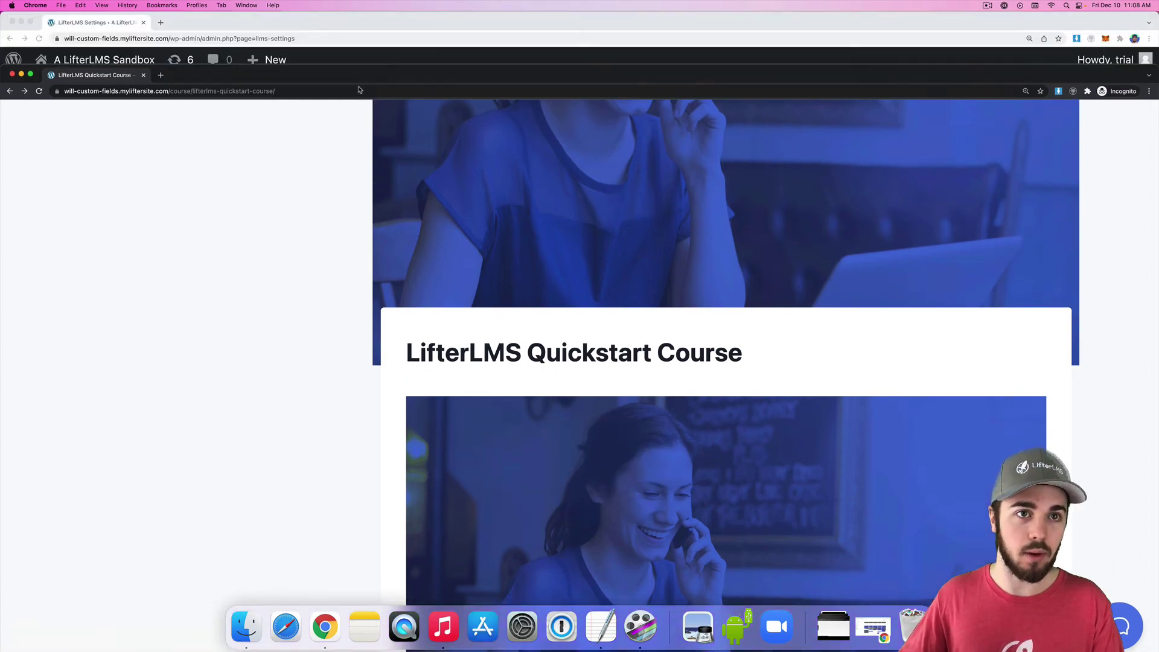
- Save Content Protection back on in LifterLMS General settings and compare with the Incognito course page
click(359, 66)
scroll(360, 379, down, 5)
scroll(359, 379, down, 10)
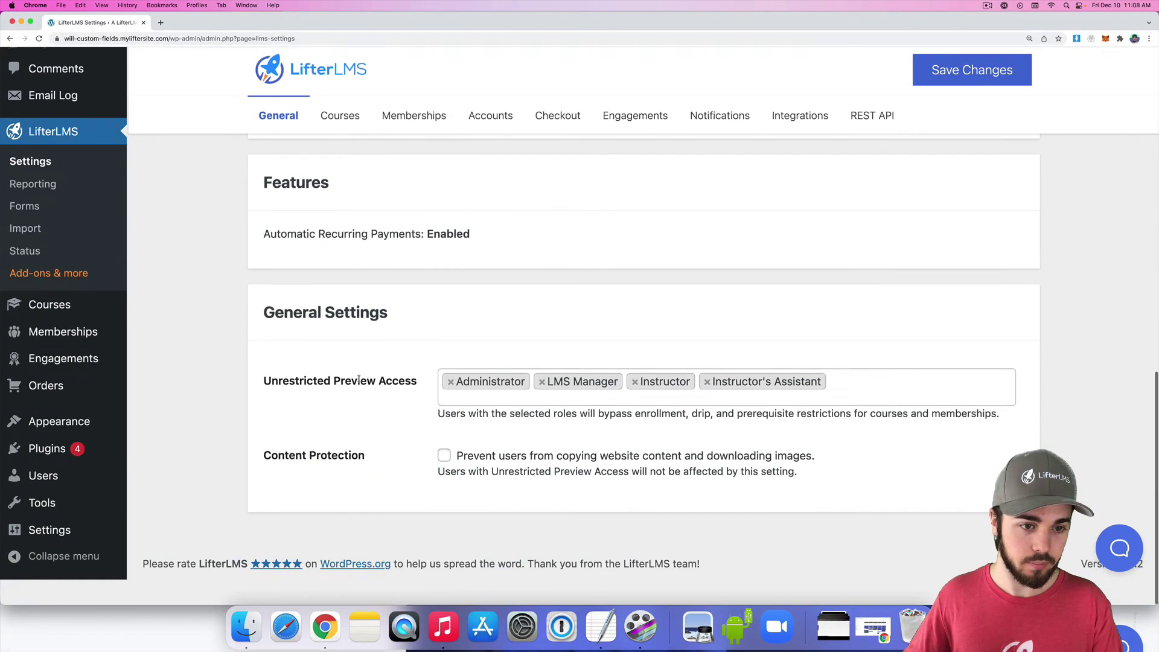
click(989, 95)
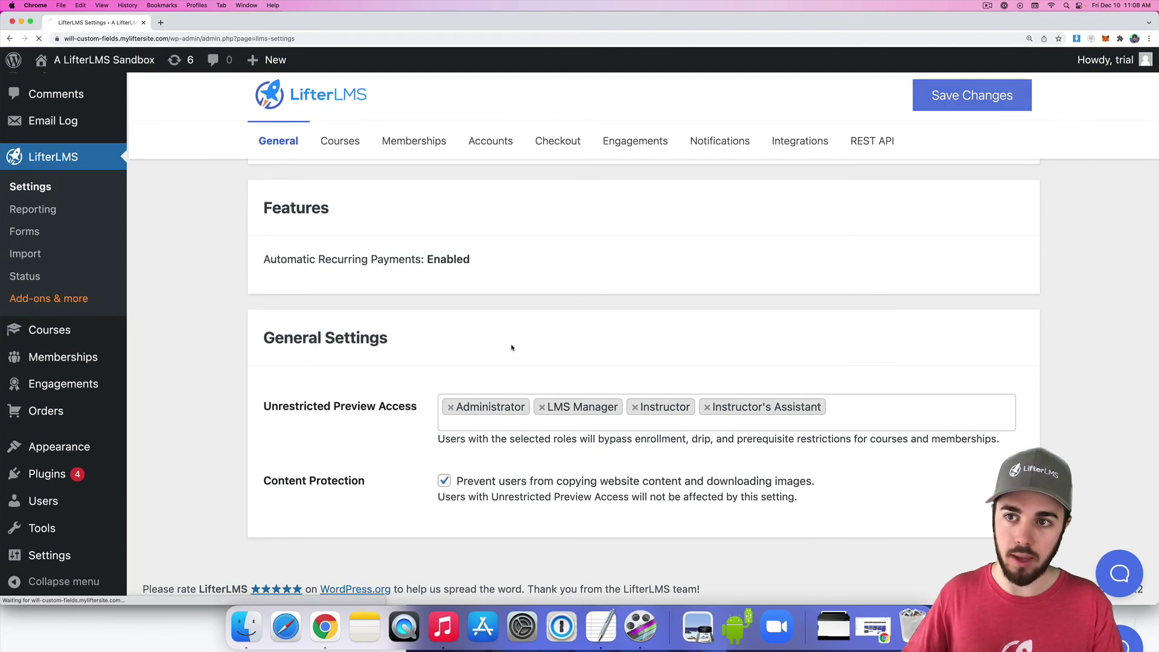
key(super+grave)
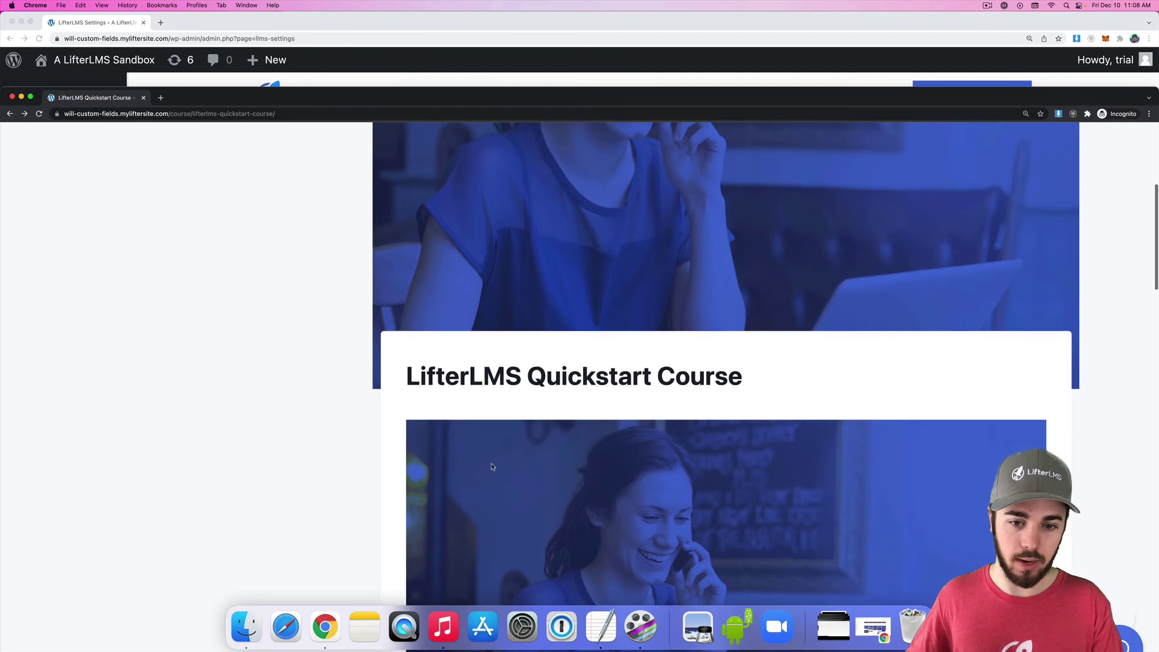
click(163, 78)
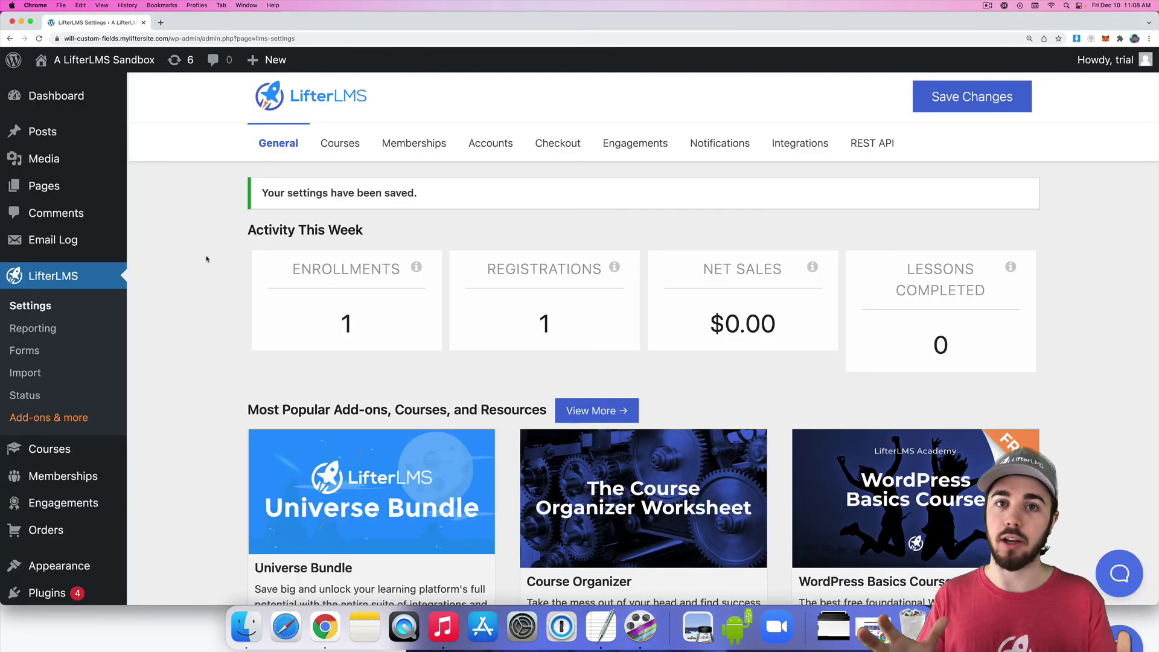